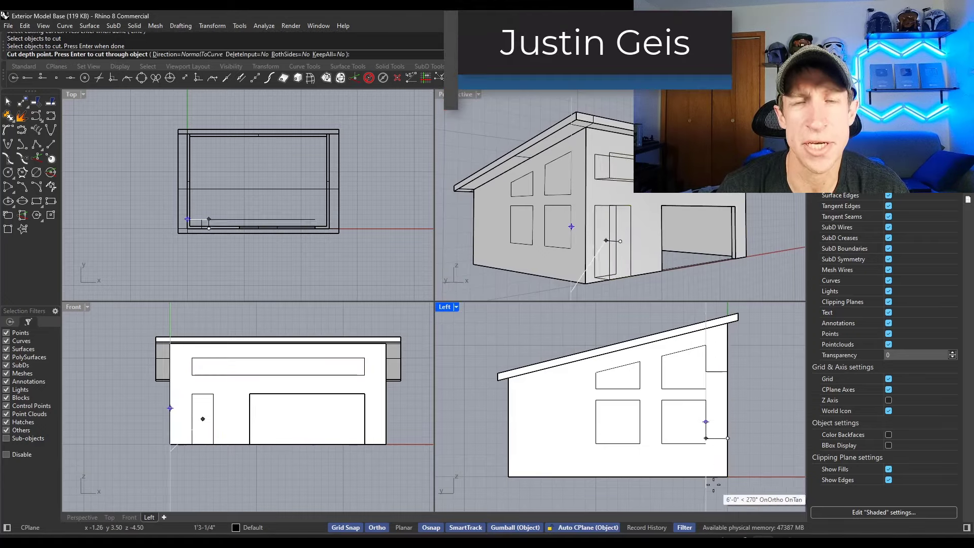
key(Return)
key(Return)
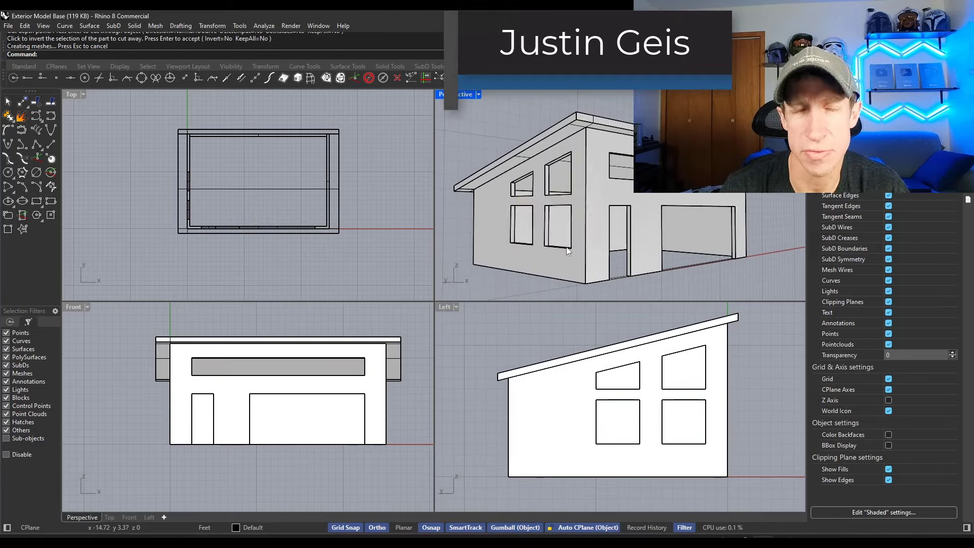
Preview the finished wire cut and select the side-wall window outlines.
right_drag(577, 243, 624, 238)
drag(730, 335, 670, 462)
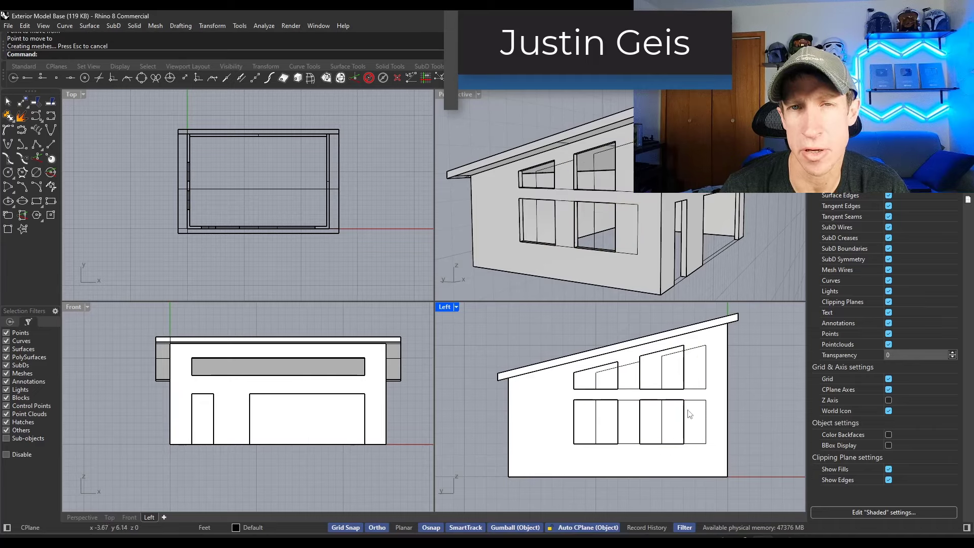
right_drag(583, 228, 608, 223)
shift+click(665, 248)
click(685, 269)
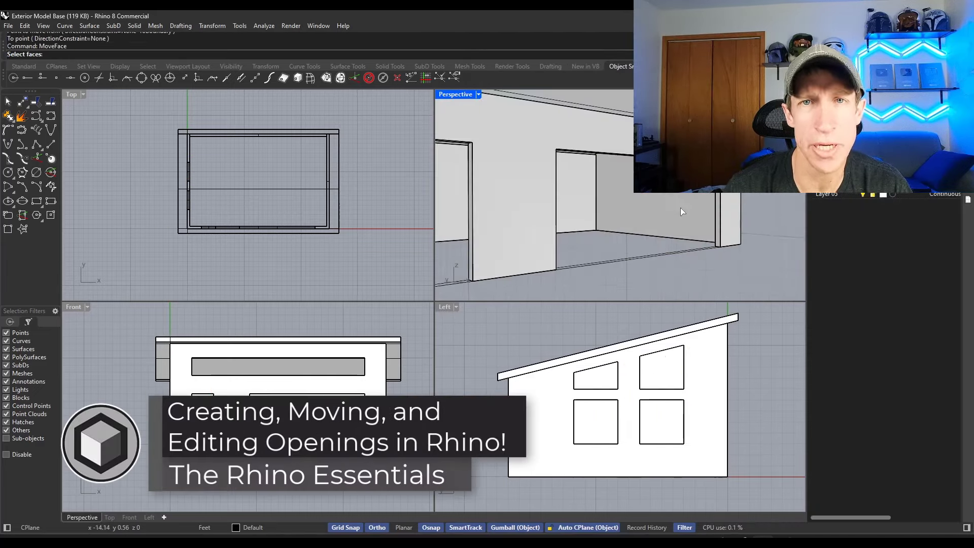
Cancel the wall face push and undo back to the uncut base garage model.
click(719, 202)
key(Escape)
key(ctrl+z)
right_drag(660, 238, 705, 242)
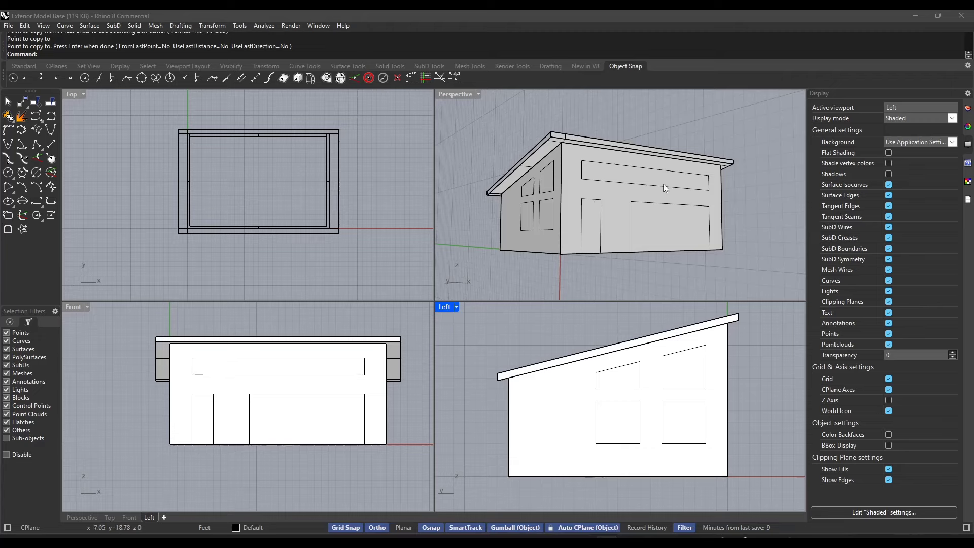
right_drag(634, 203, 616, 217)
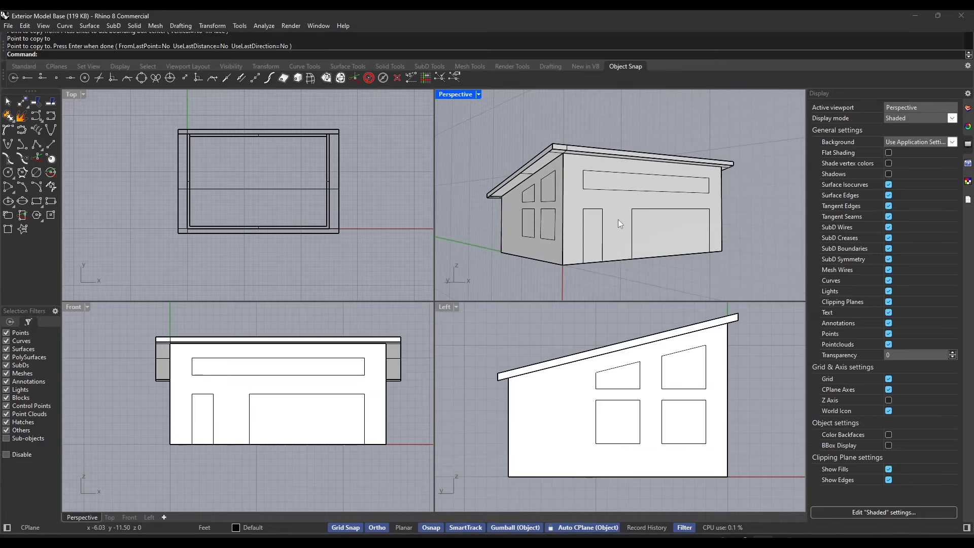
scroll(618, 219, up, 2)
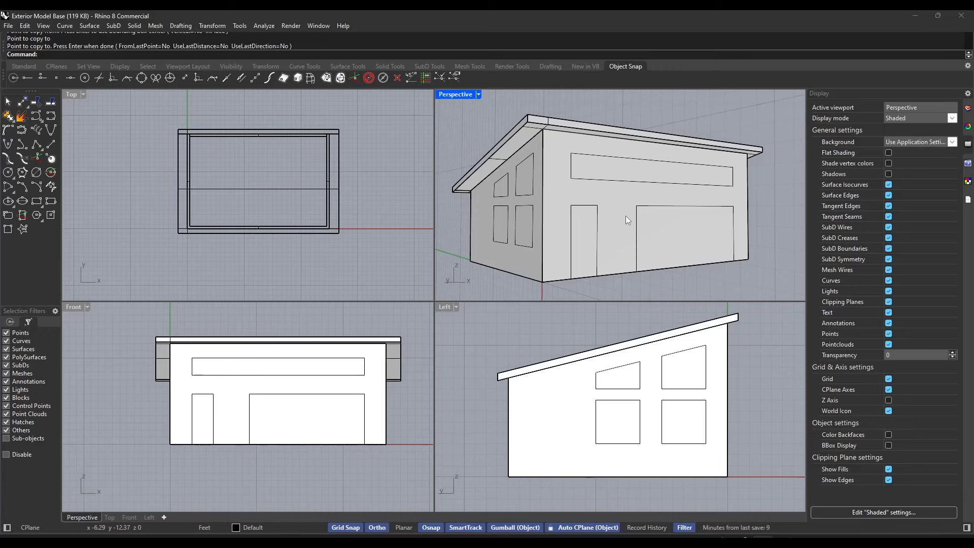
click(635, 220)
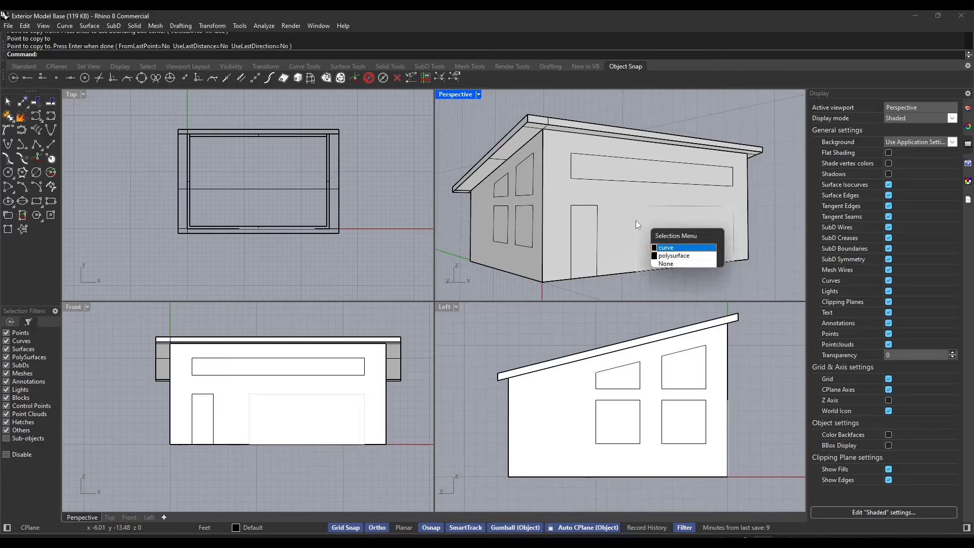
click(668, 249)
click(781, 207)
Use WireCut with the garage door outline to cut the doorway through the front wall.
text(WireCut)
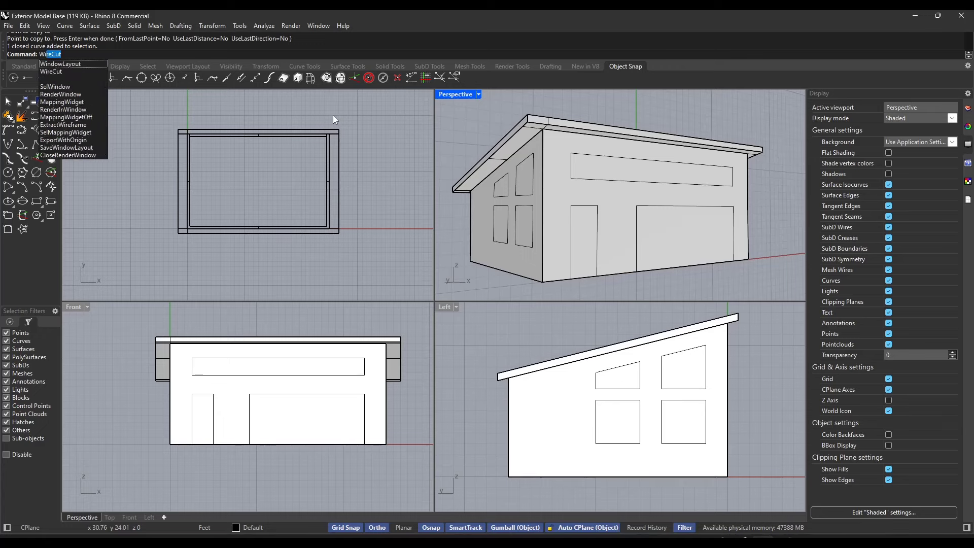
key(Return)
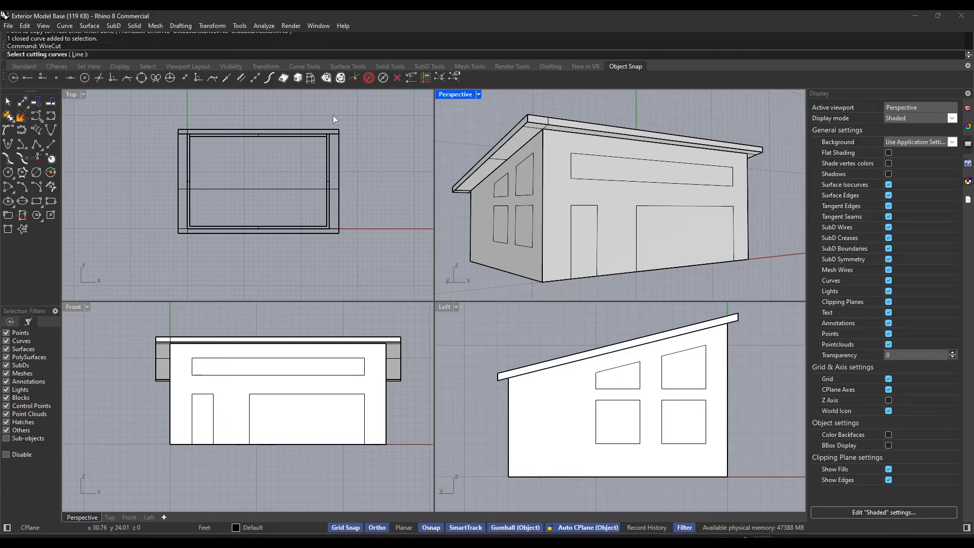
click(637, 238)
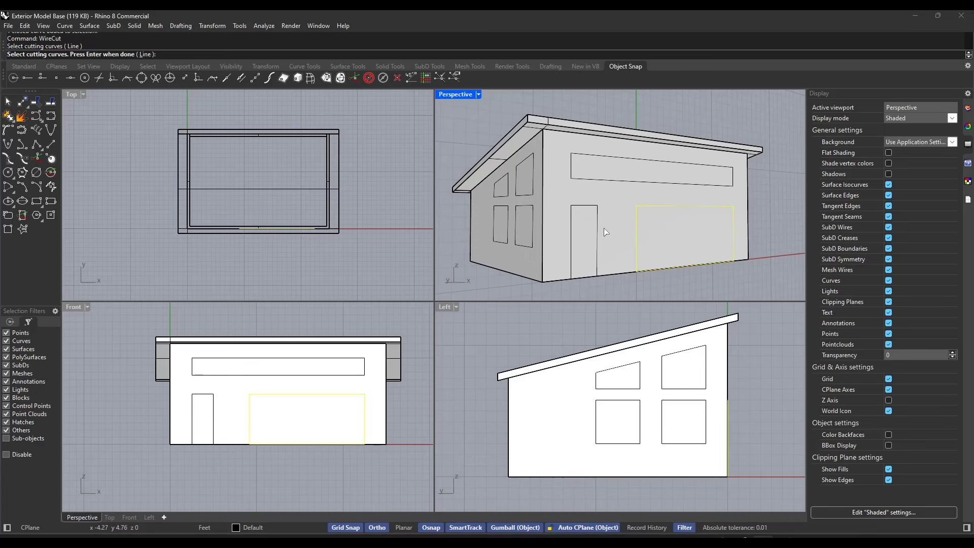
key(Return)
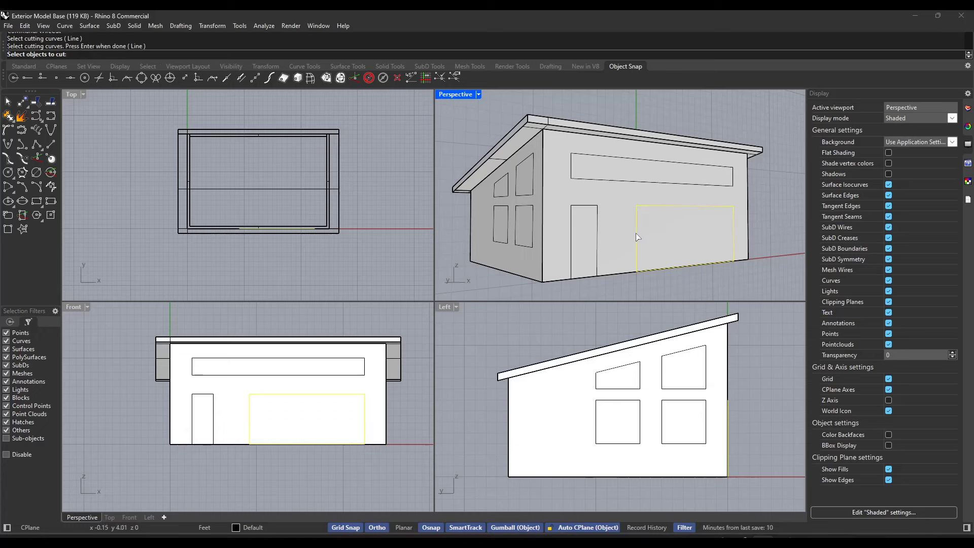
click(626, 238)
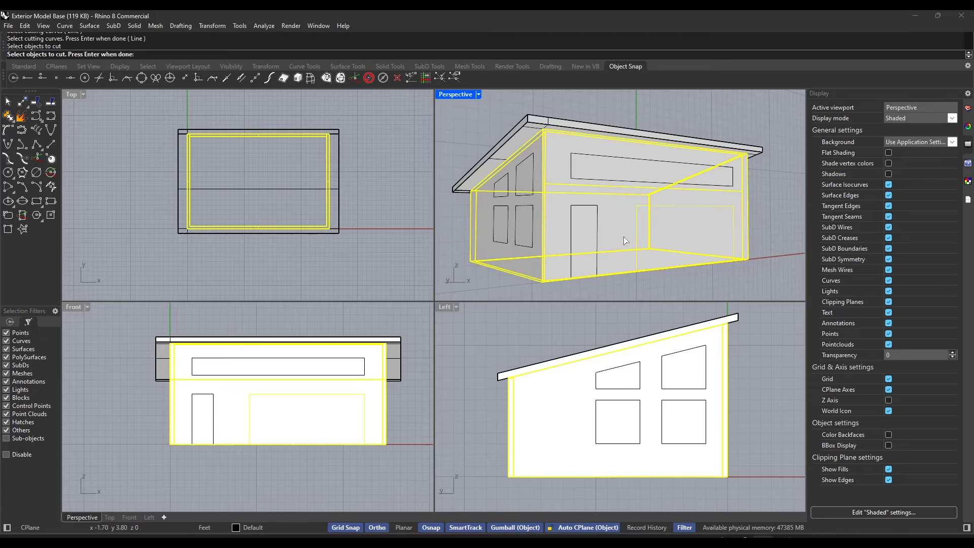
key(Return)
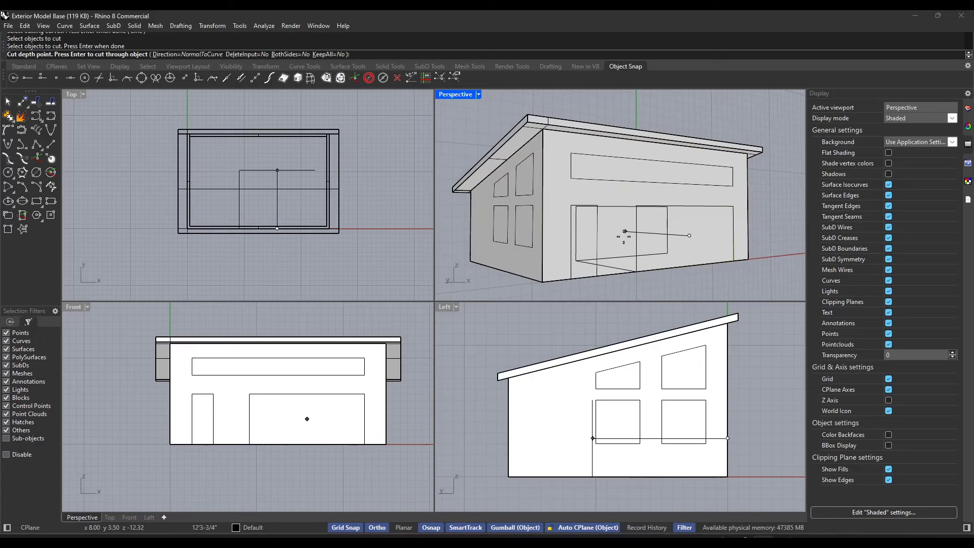
click(709, 464)
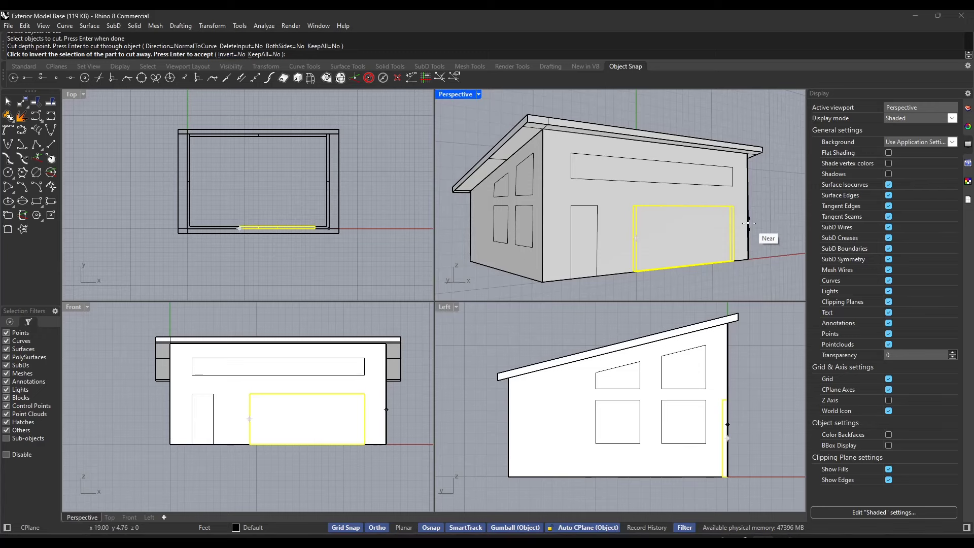
key(Return)
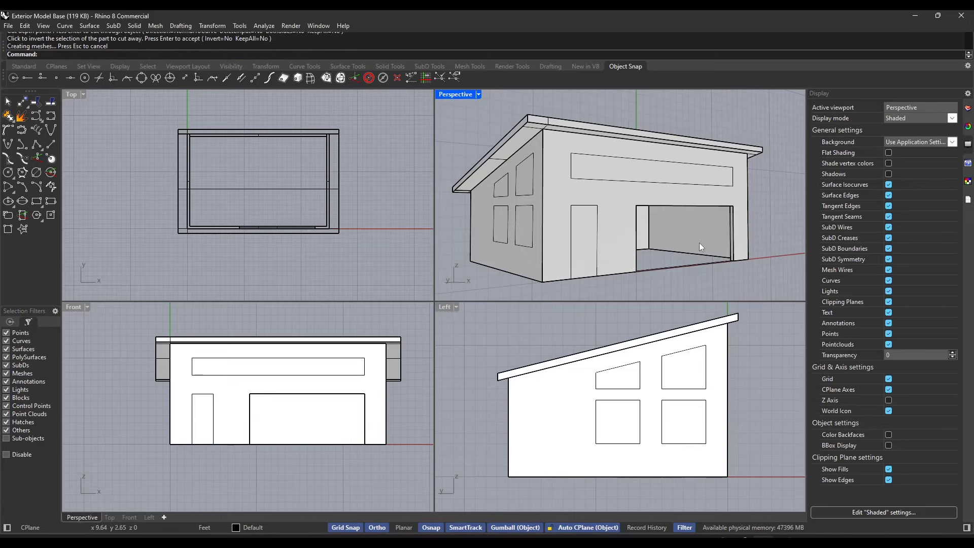
mouse_move(699, 243)
right_down()
mouse_move(587, 235)
mouse_move(615, 246)
mouse_move(716, 243)
right_up()
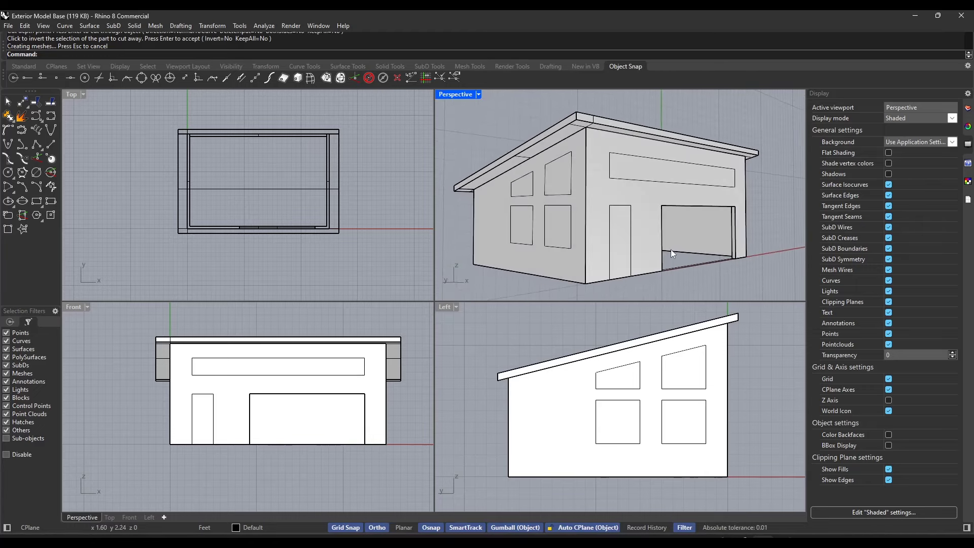
Repeat WireCut with the side door and long upper window outlines through the front wall.
key(Return)
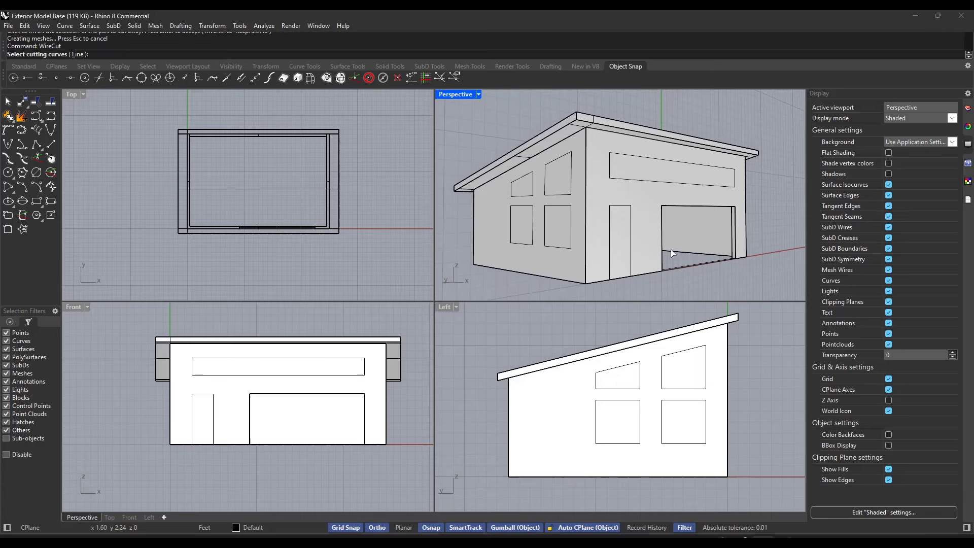
click(631, 233)
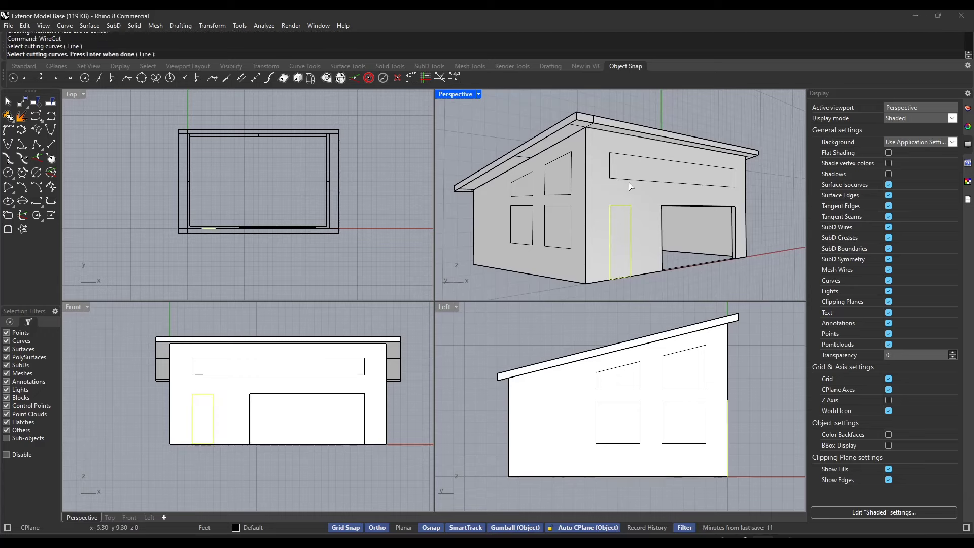
click(630, 184)
key(Return)
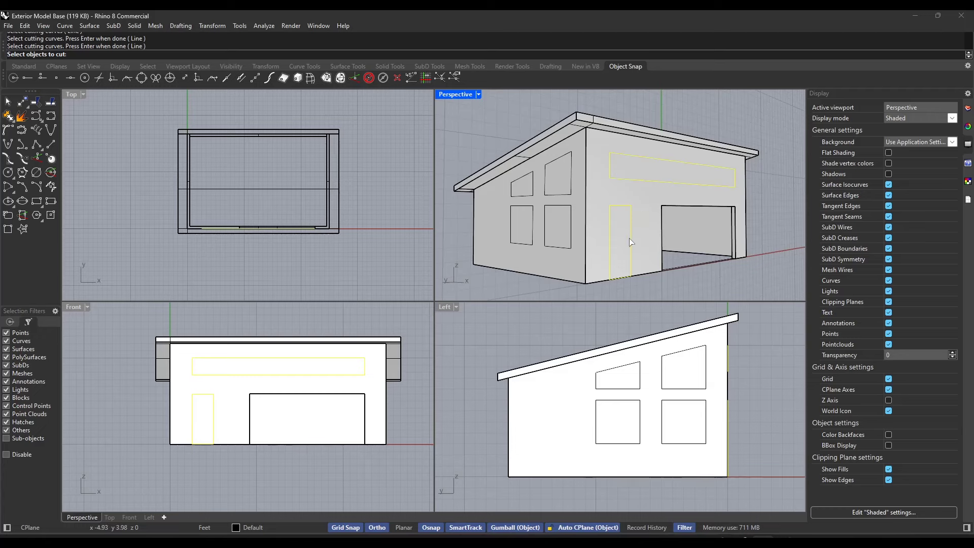
click(716, 416)
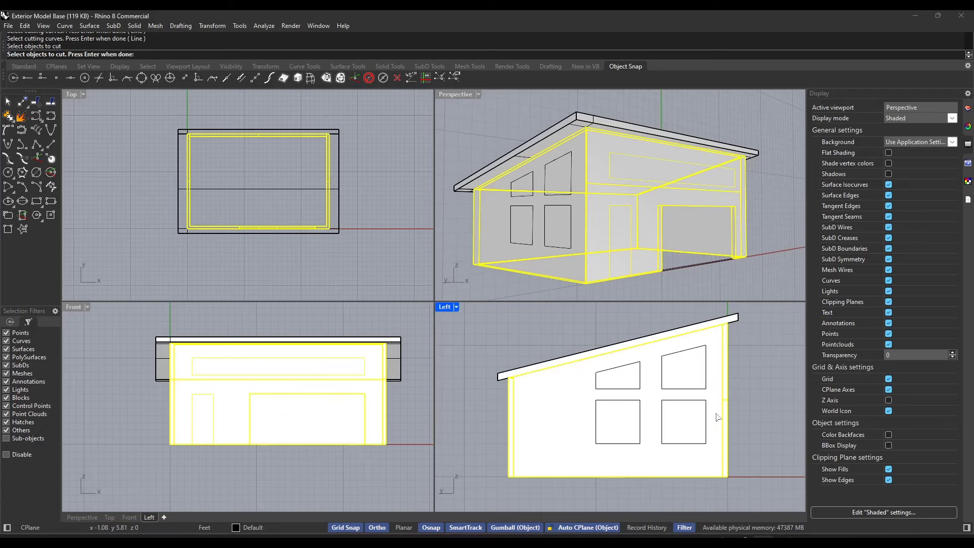
key(Return)
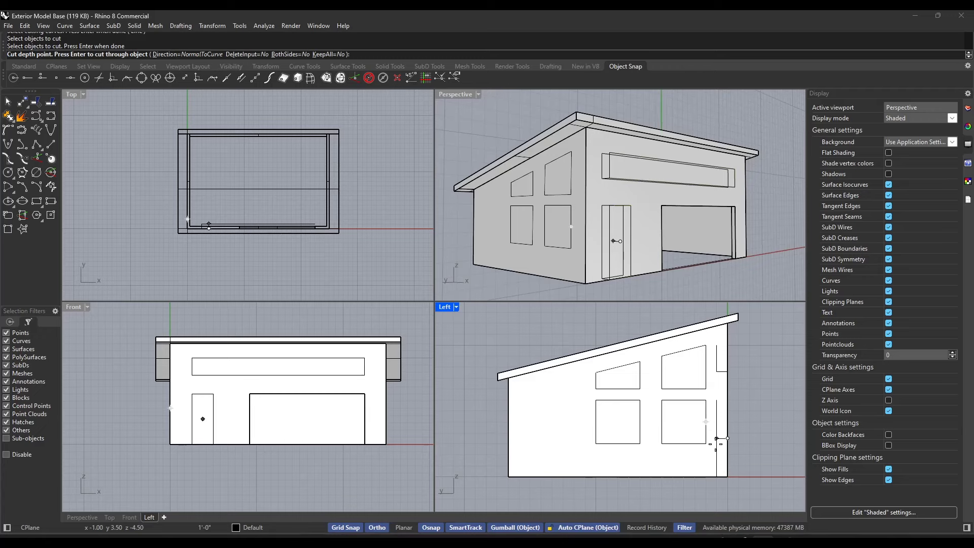
click(714, 489)
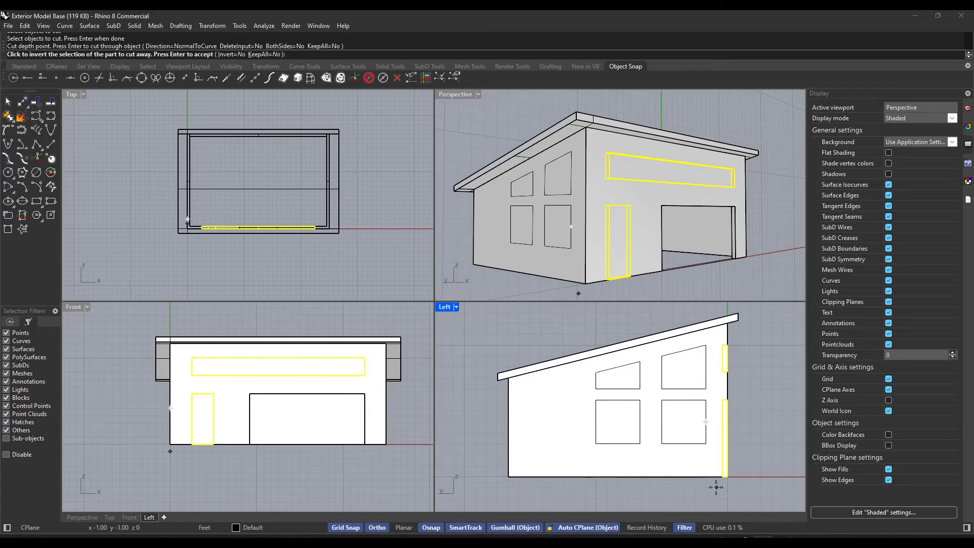
key(Return)
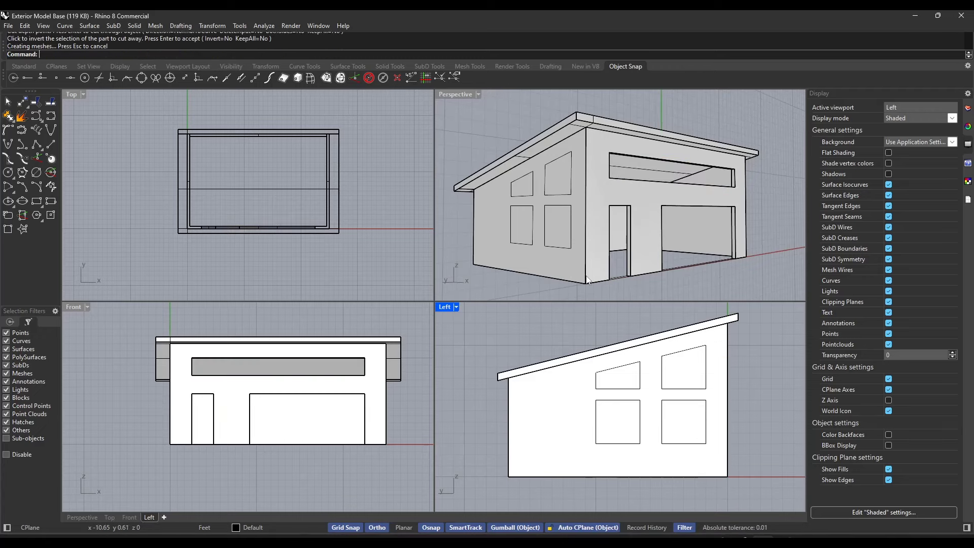
Start WireCut and pick the four side-wall window outlines as cutters.
text(WireCut)
key(Return)
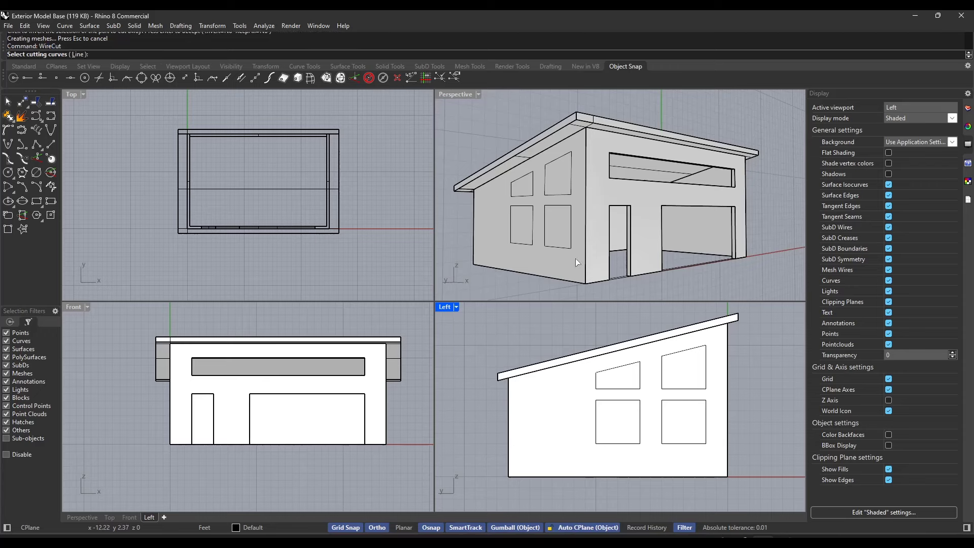
click(567, 238)
click(572, 227)
click(571, 192)
click(533, 192)
click(533, 226)
key(Return)
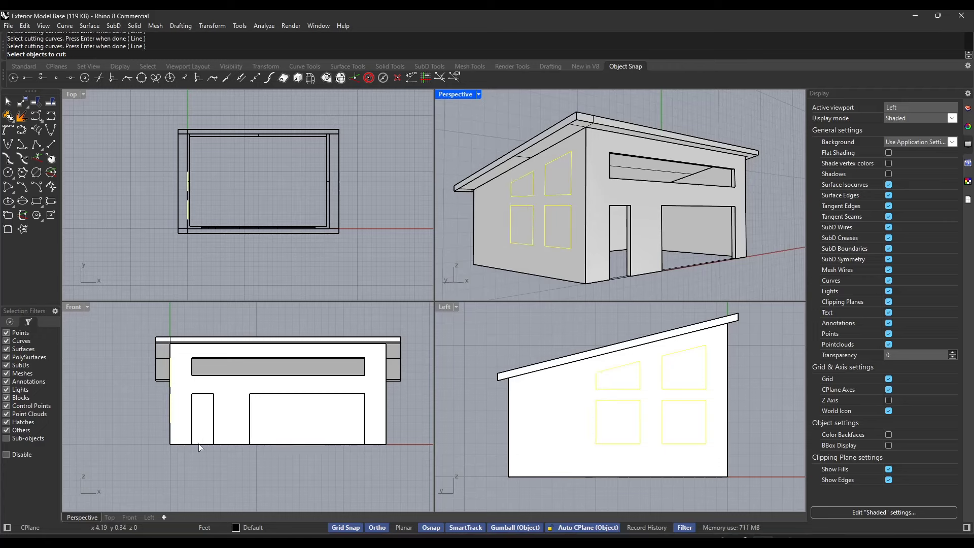
Cut the window holes through the house walls and orbit to inspect them.
click(483, 240)
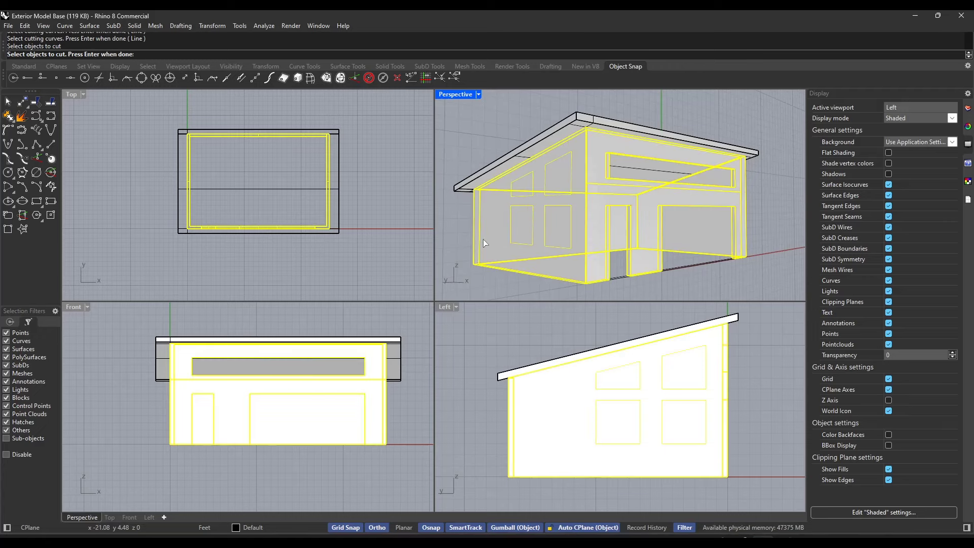
key(Return)
key(Return)
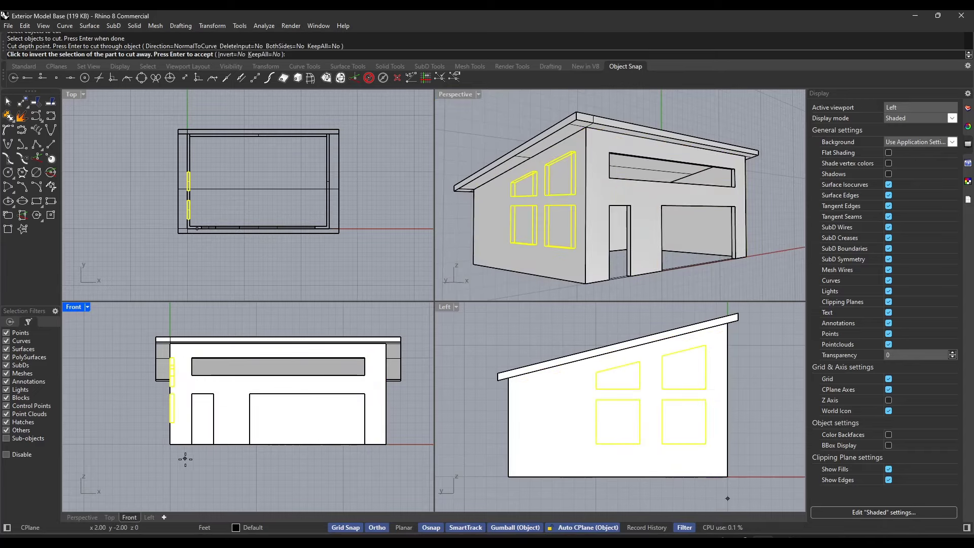
key(Return)
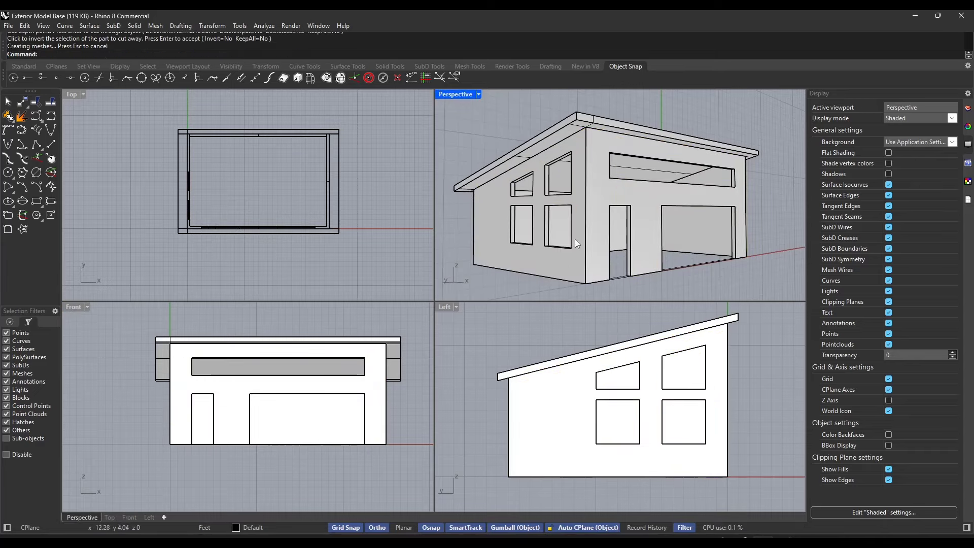
right_drag(574, 239, 549, 238)
right_drag(606, 231, 618, 214)
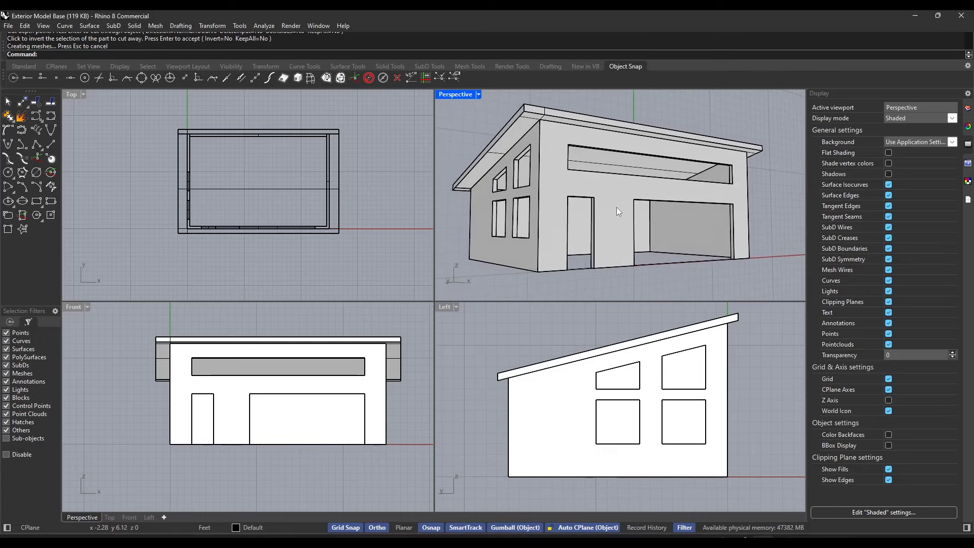
mouse_move(616, 207)
right_down()
mouse_move(601, 208)
mouse_move(614, 209)
right_up()
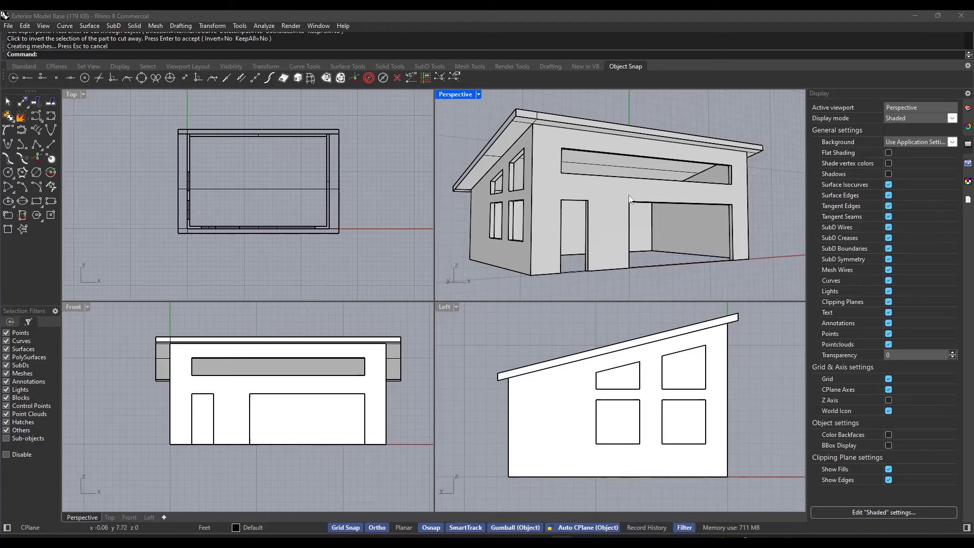
click(626, 175)
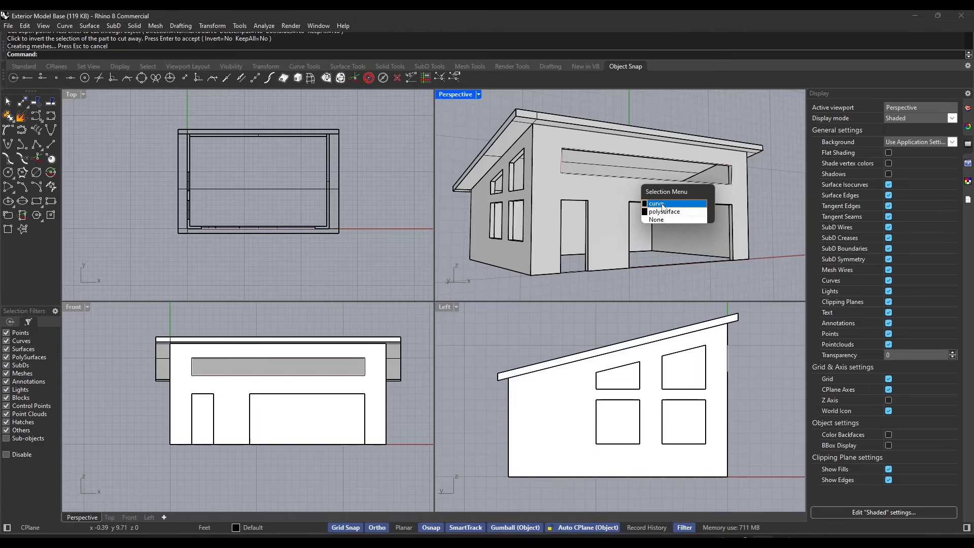
key(Escape)
scroll(768, 182, up, 6)
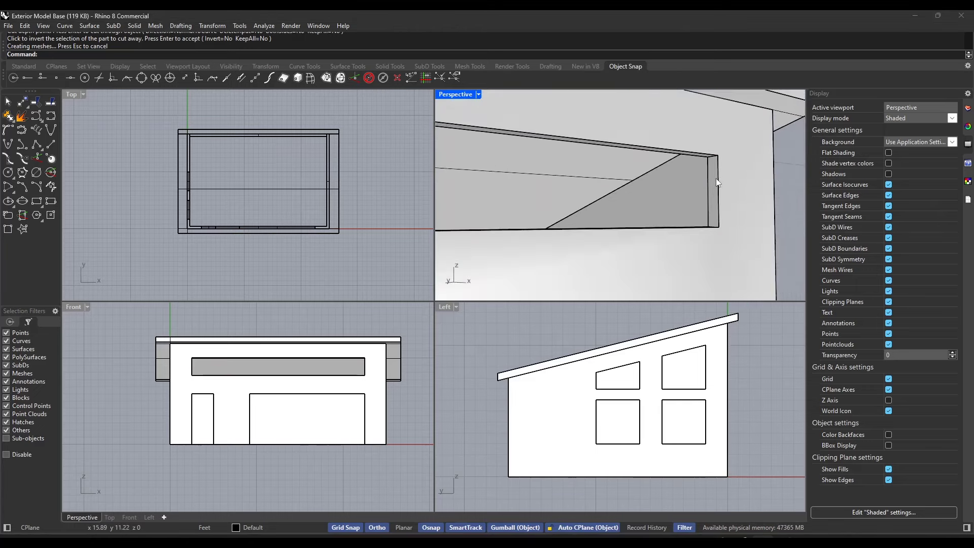
ctrl+shift+click(713, 175)
right_drag(695, 155, 698, 133)
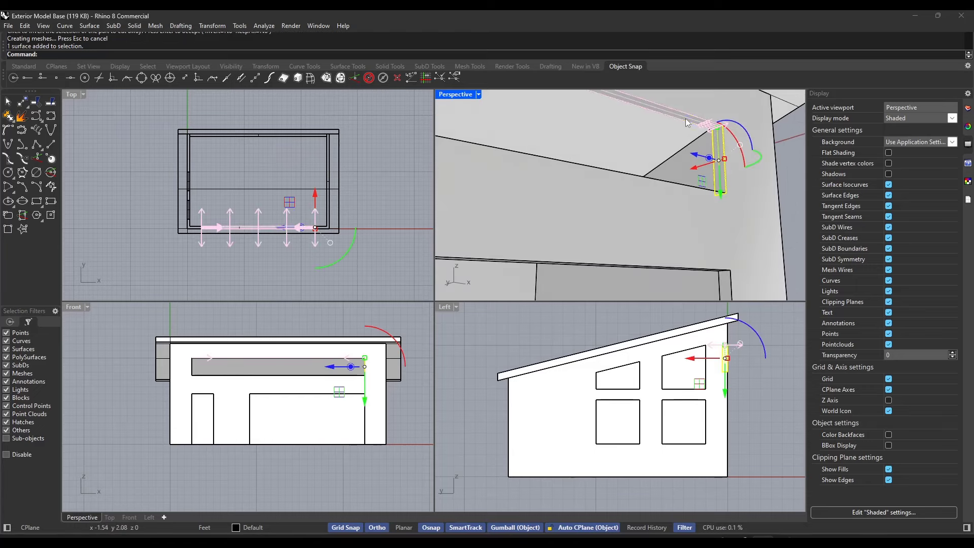
ctrl+shift+click(686, 118)
right_drag(664, 172, 525, 242)
ctrl+shift+click(679, 257)
scroll(507, 218, up, 5)
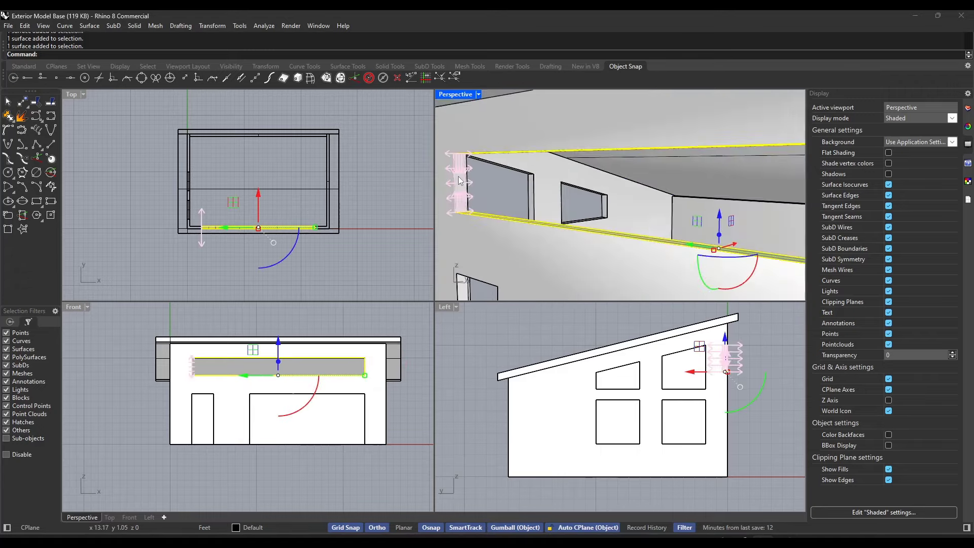
right_drag(497, 204, 673, 232)
drag(673, 232, 657, 232)
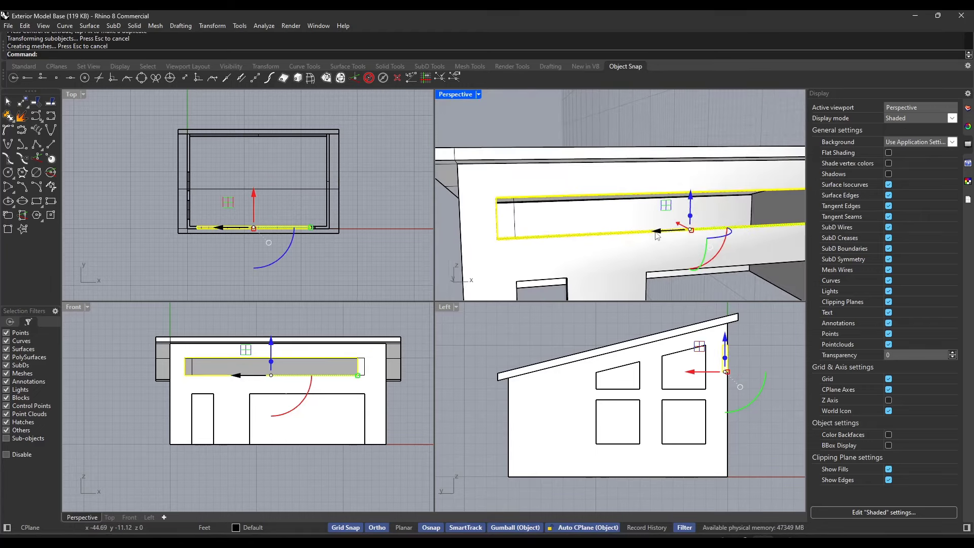
scroll(526, 234, down, 5)
scroll(572, 239, up, 2)
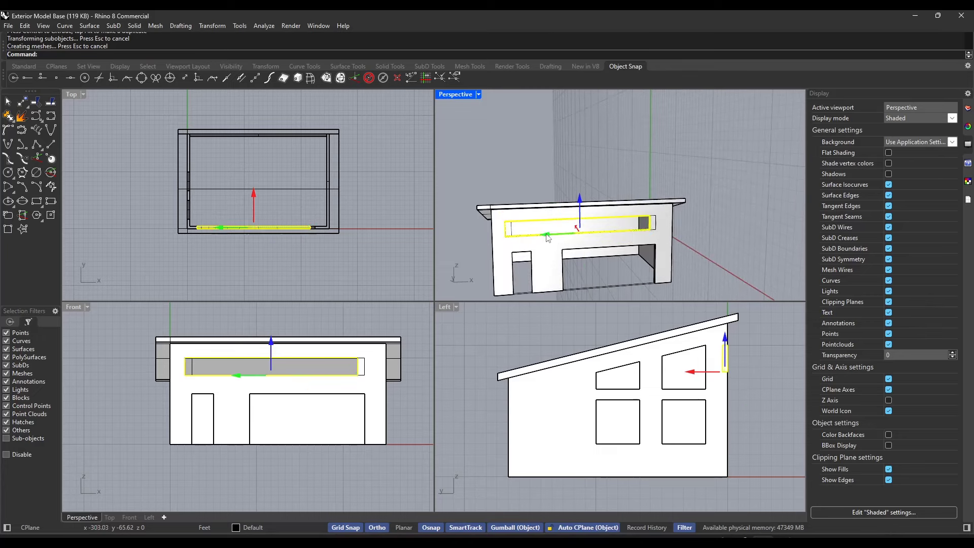
drag(546, 236, 563, 238)
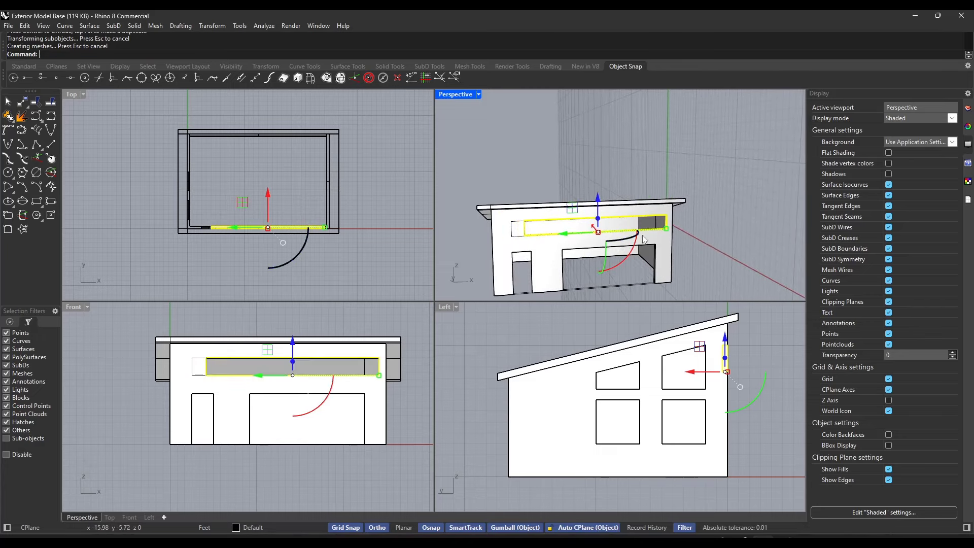
right_drag(651, 238, 600, 238)
key(ctrl+z)
key(ctrl+z)
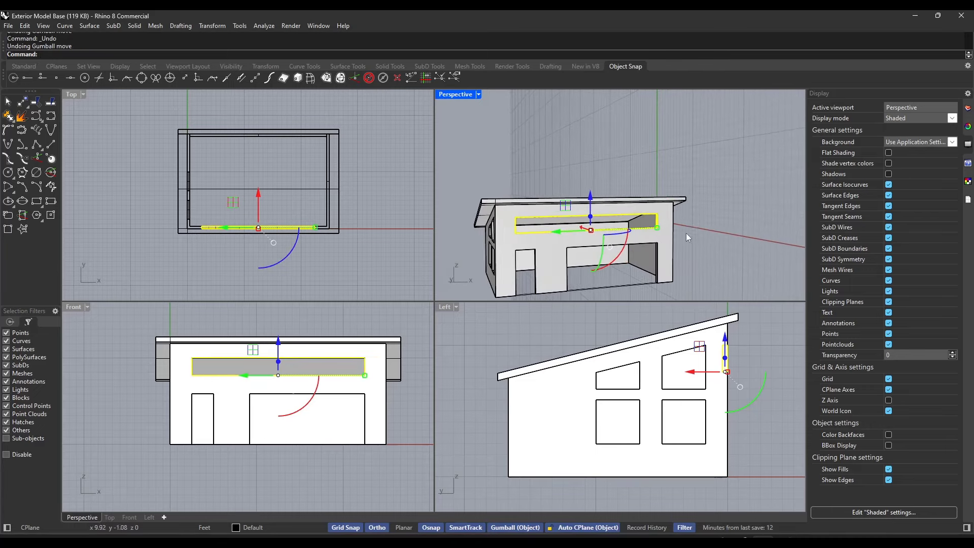
click(719, 233)
scroll(629, 242, down, 3)
right_drag(628, 241, 585, 230)
scroll(584, 230, up, 3)
scroll(584, 230, down, 3)
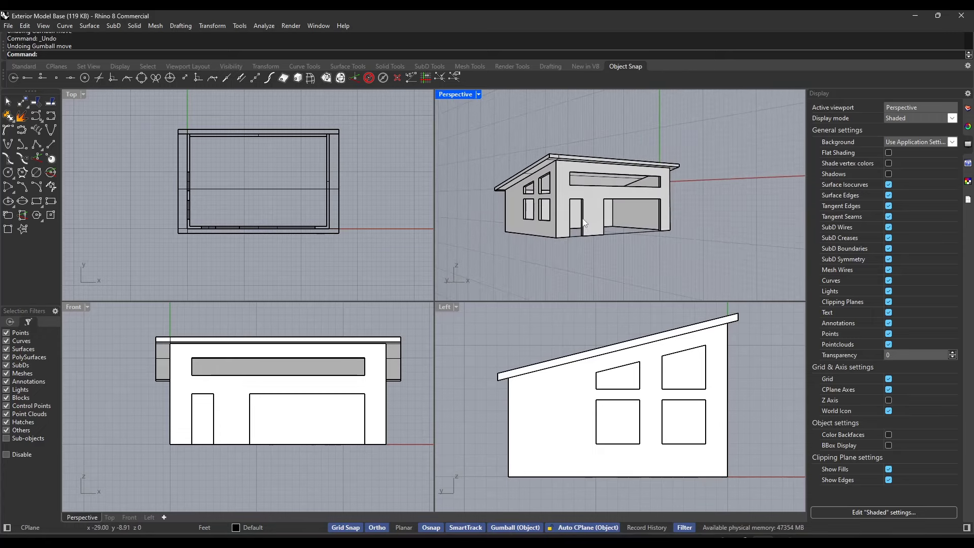
scroll(654, 185, up, 2)
scroll(655, 186, up, 2)
scroll(671, 182, down, 2)
scroll(552, 195, up, 2)
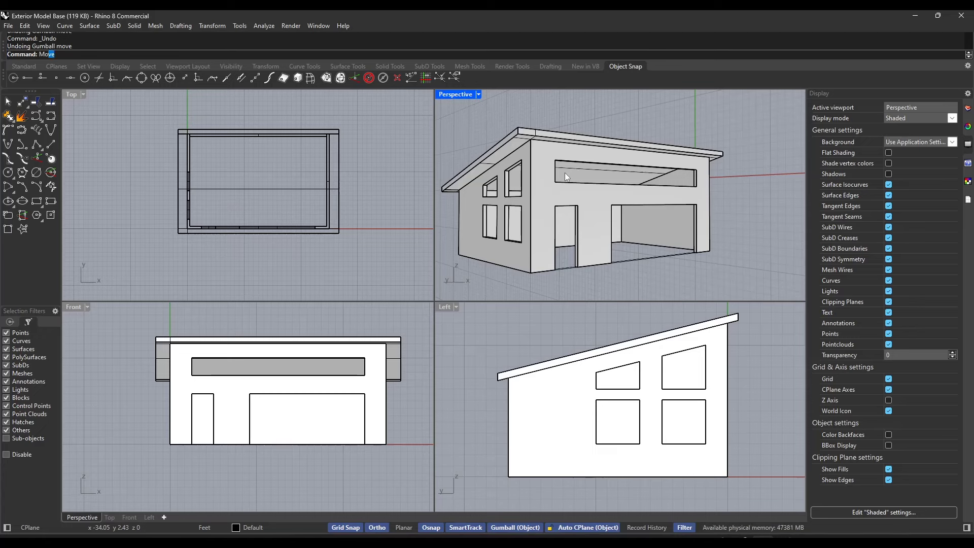
text(Hole)
key(Return)
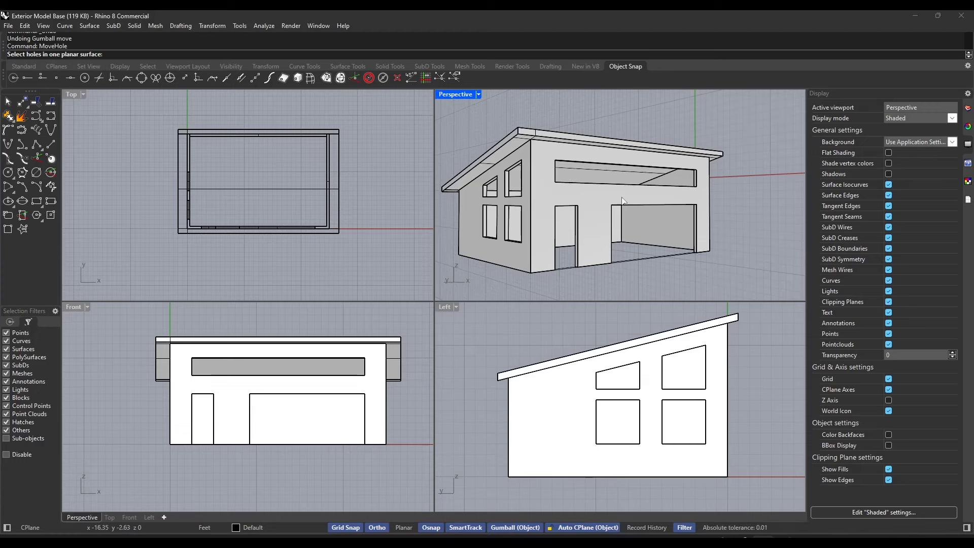
click(667, 188)
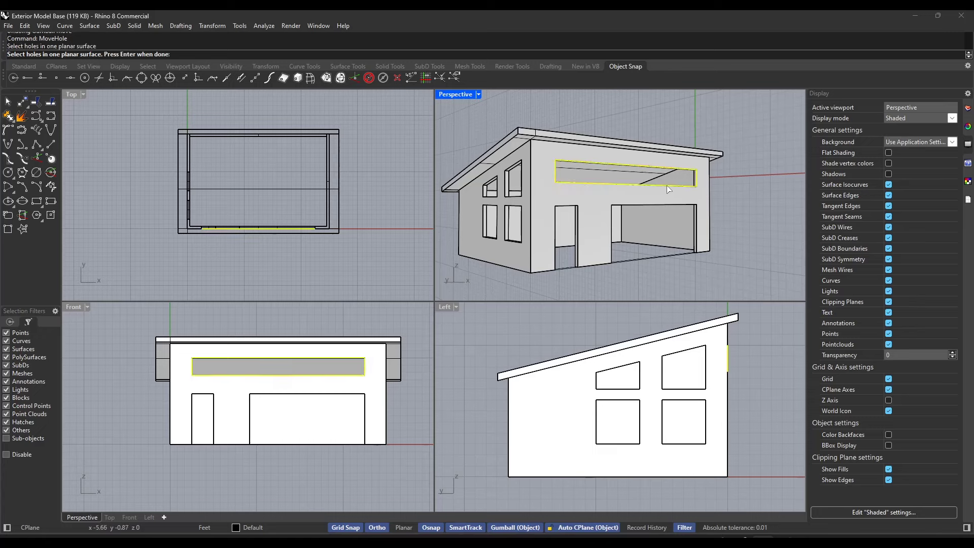
key(Return)
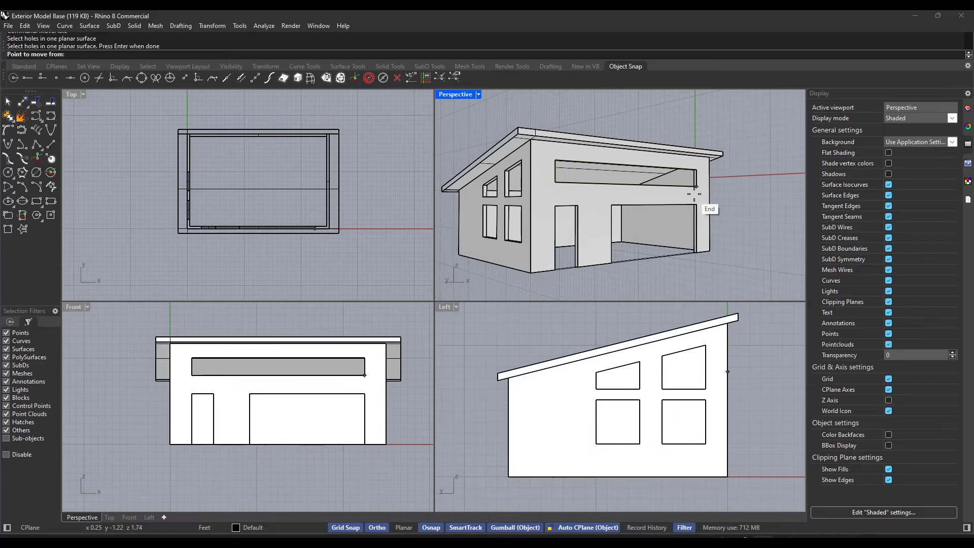
scroll(690, 191, up, 4)
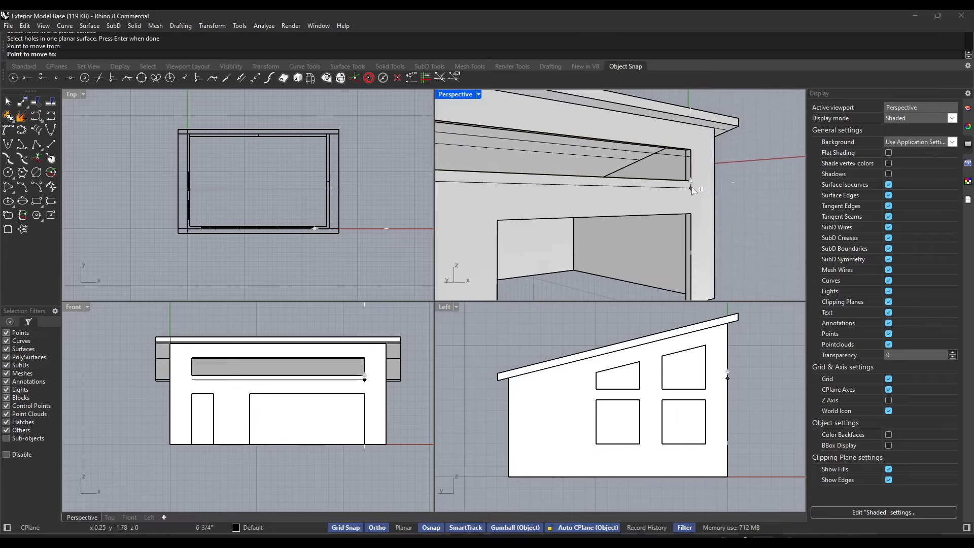
click(692, 181)
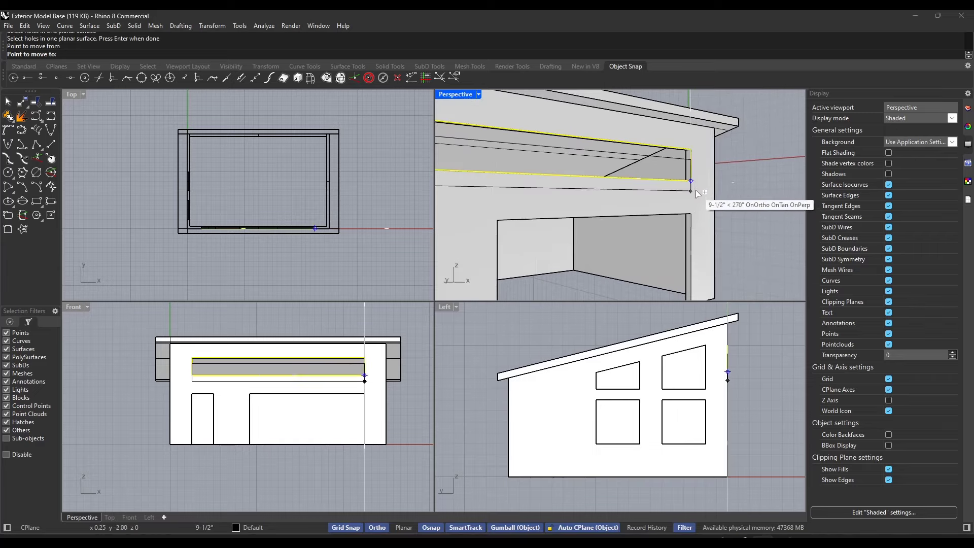
click(693, 203)
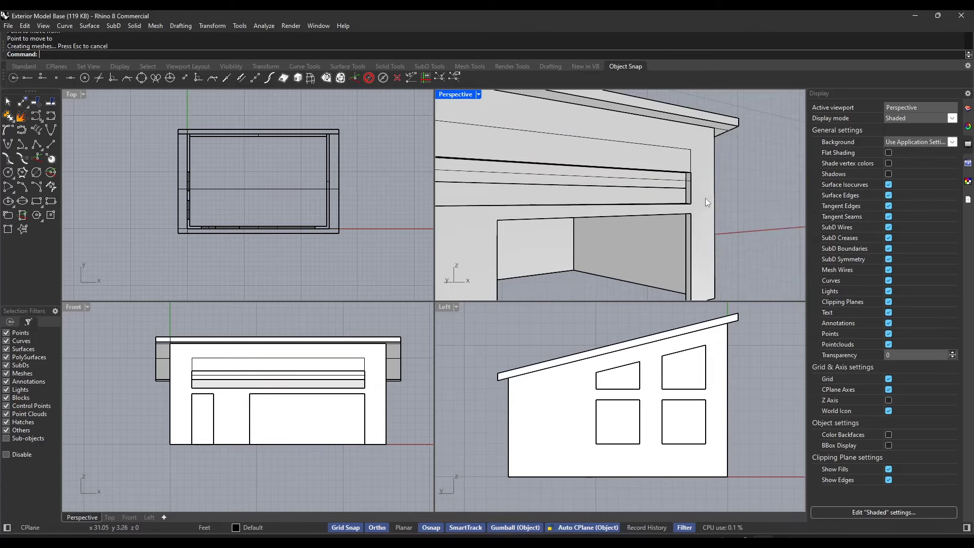
scroll(634, 190, down, 5)
right_drag(584, 187, 688, 185)
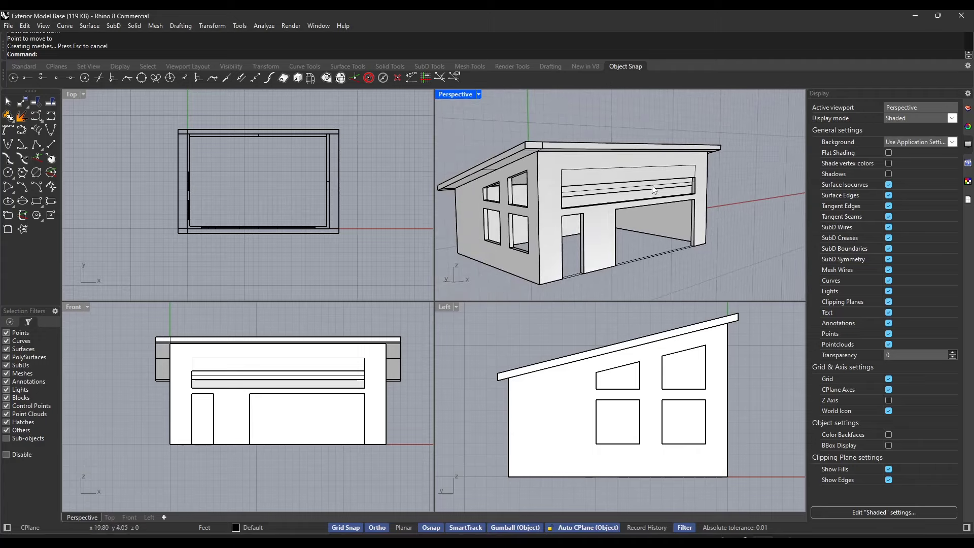
key(ctrl+z)
Run MoveHole and select the four side-wall window openings.
right_drag(537, 203, 531, 222)
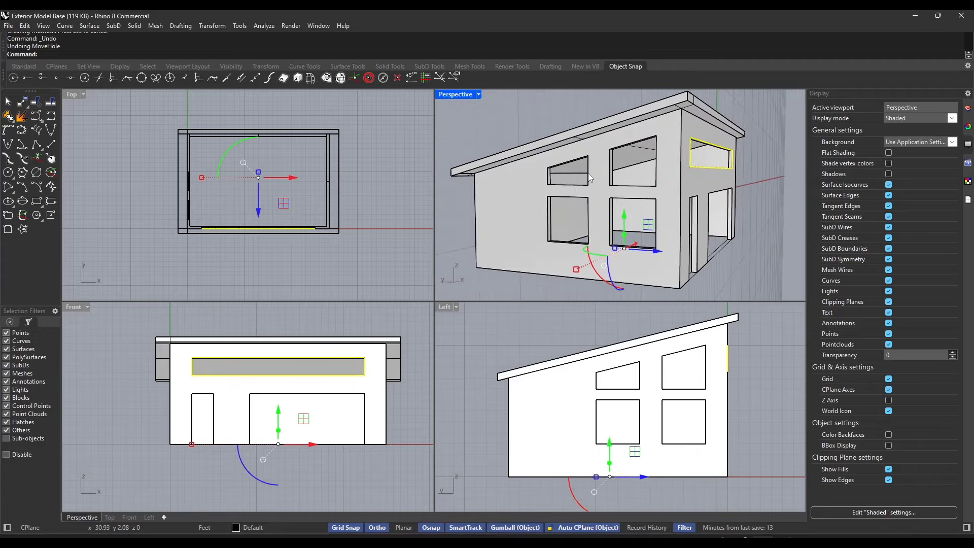
right_drag(739, 183, 766, 173)
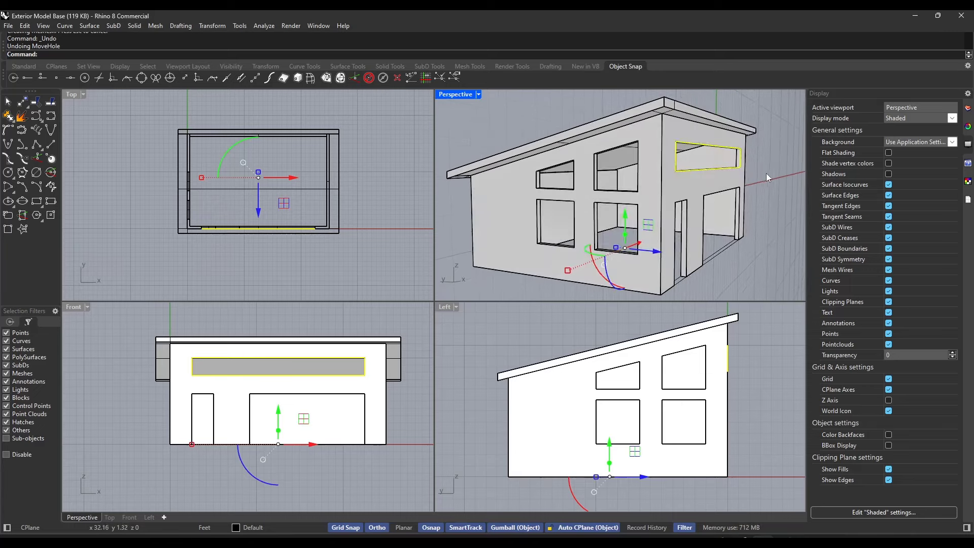
click(772, 169)
text(MoveHole)
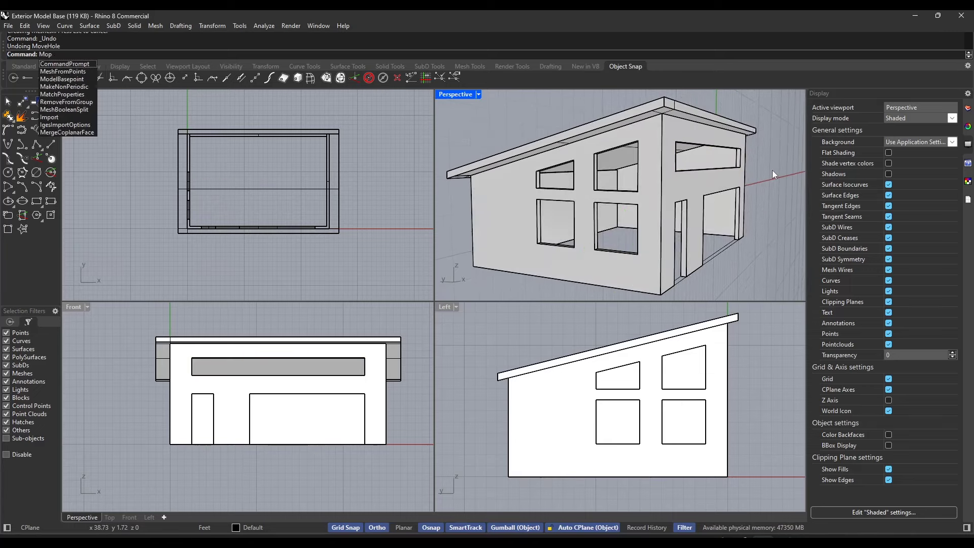
key(Return)
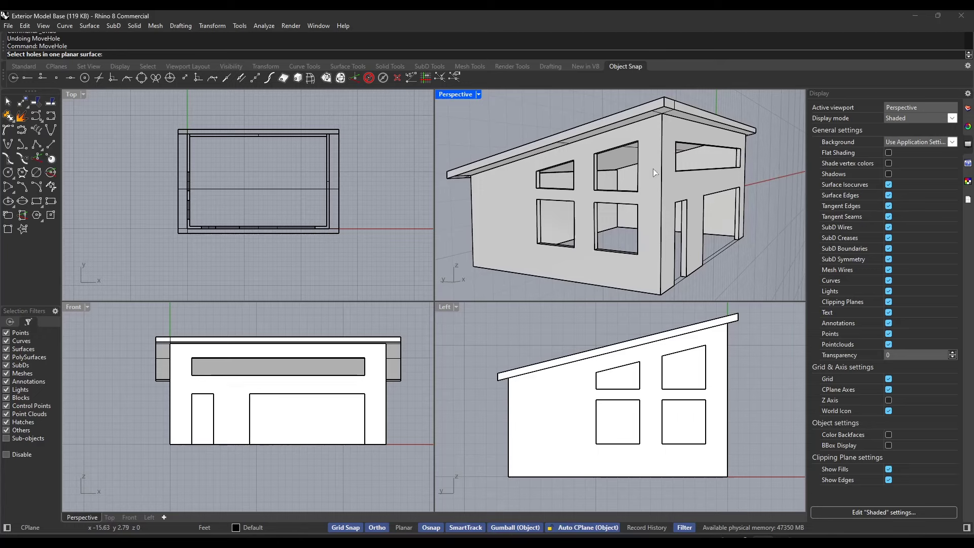
click(639, 180)
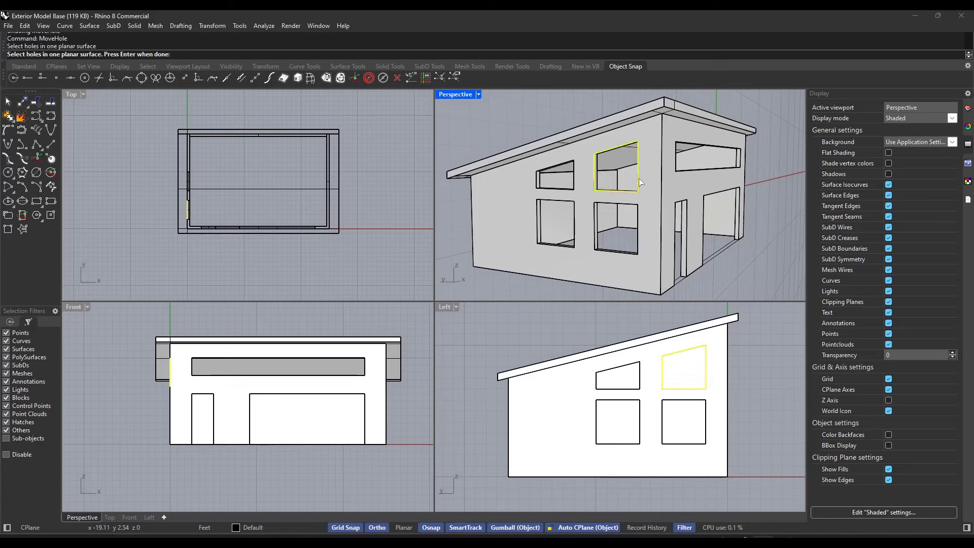
click(639, 226)
click(575, 218)
click(575, 184)
Move the four window openings 4 feet further left along the side wall.
key(Return)
click(706, 445)
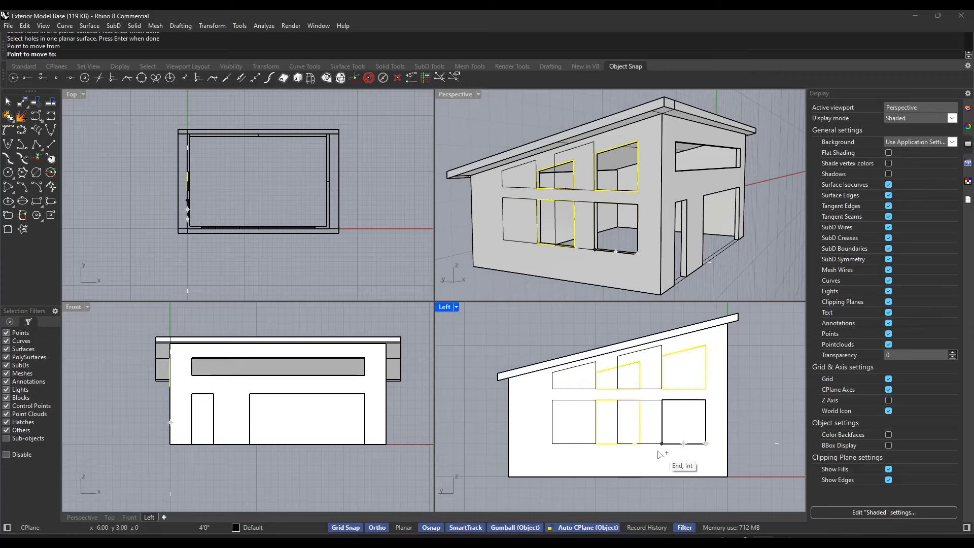
click(684, 443)
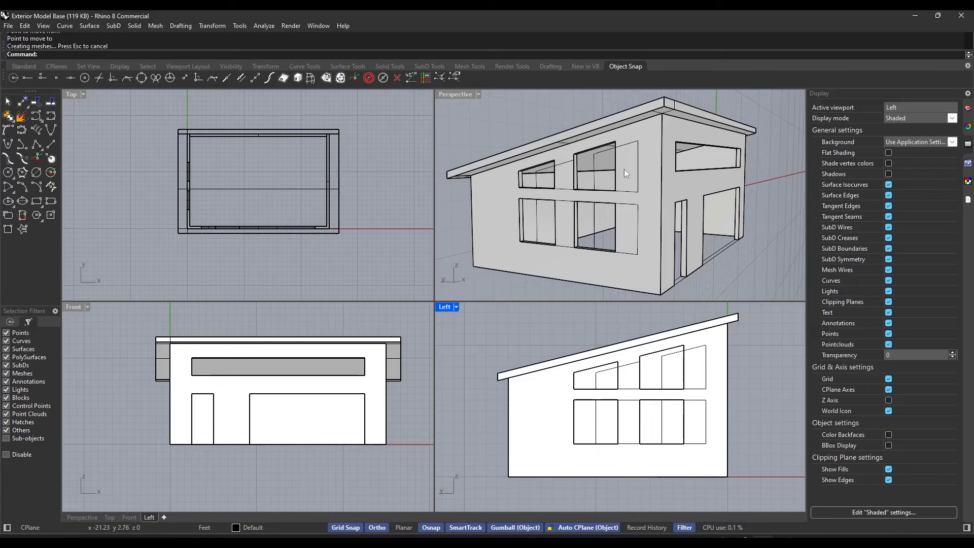
right_drag(617, 200, 642, 194)
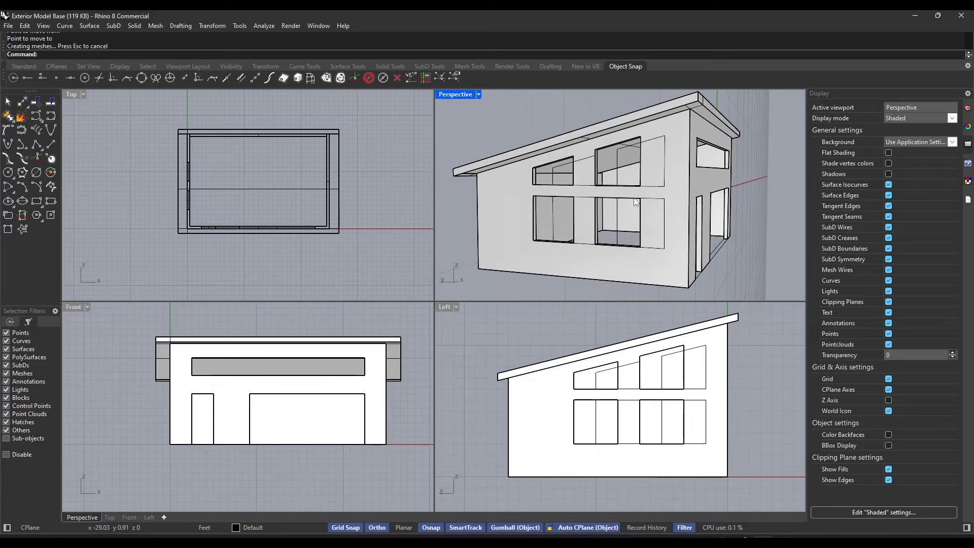
Select the four side-wall window outline curves.
click(665, 173)
click(662, 250)
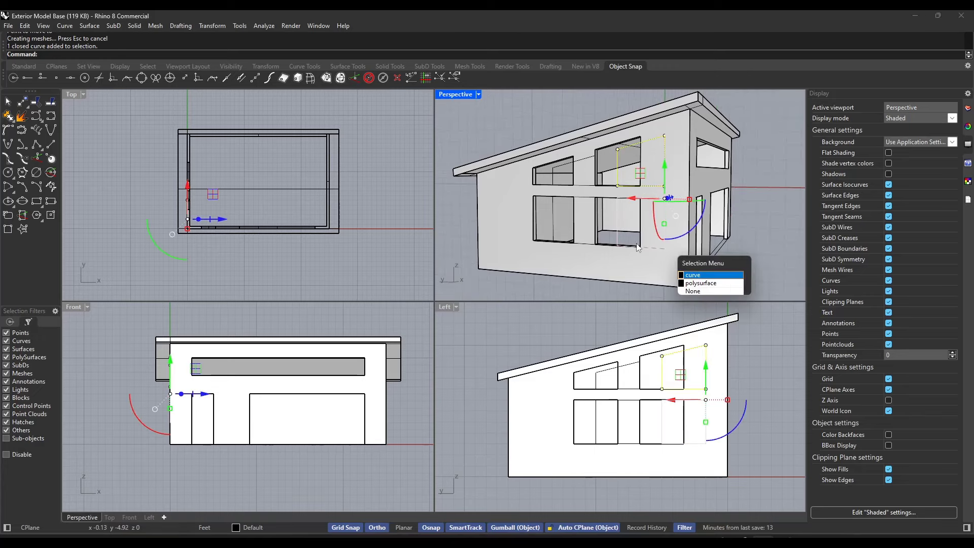
click(693, 276)
shift+click(585, 246)
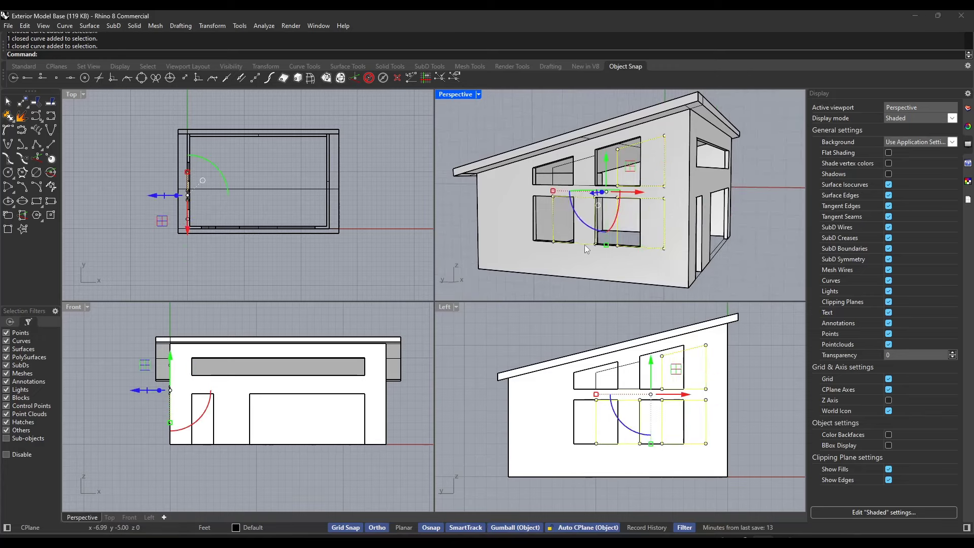
shift+click(585, 189)
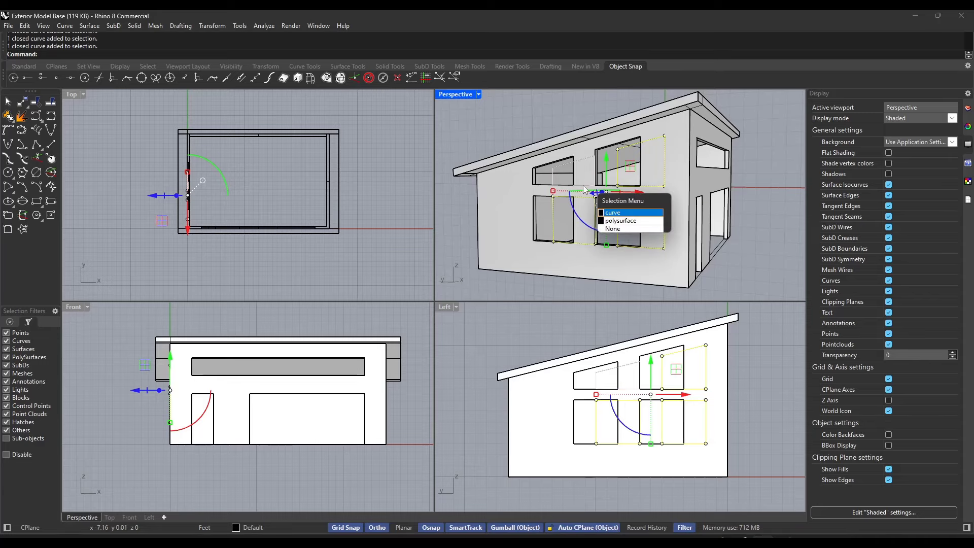
click(612, 213)
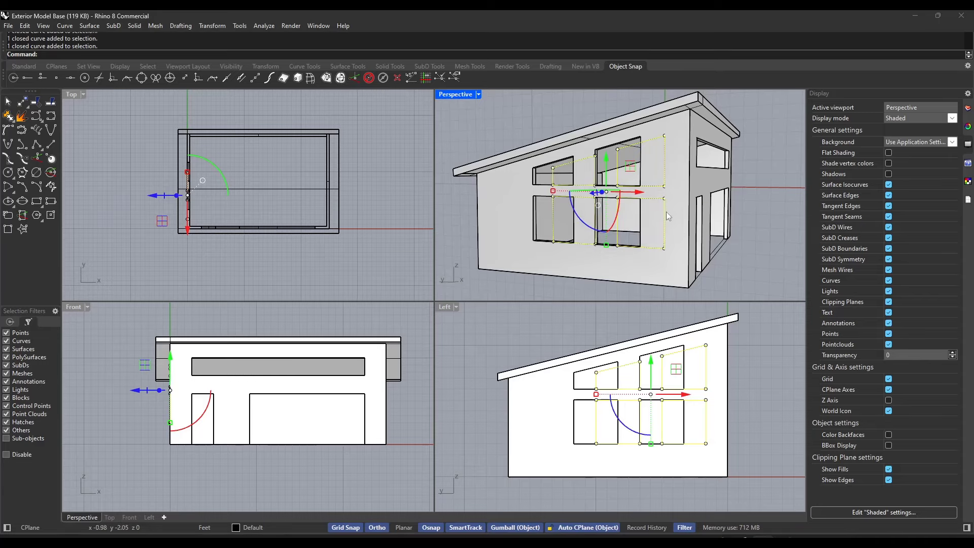
Rename Layer 01 to DrawingGeometry and move the selected outline curves onto it.
click(968, 109)
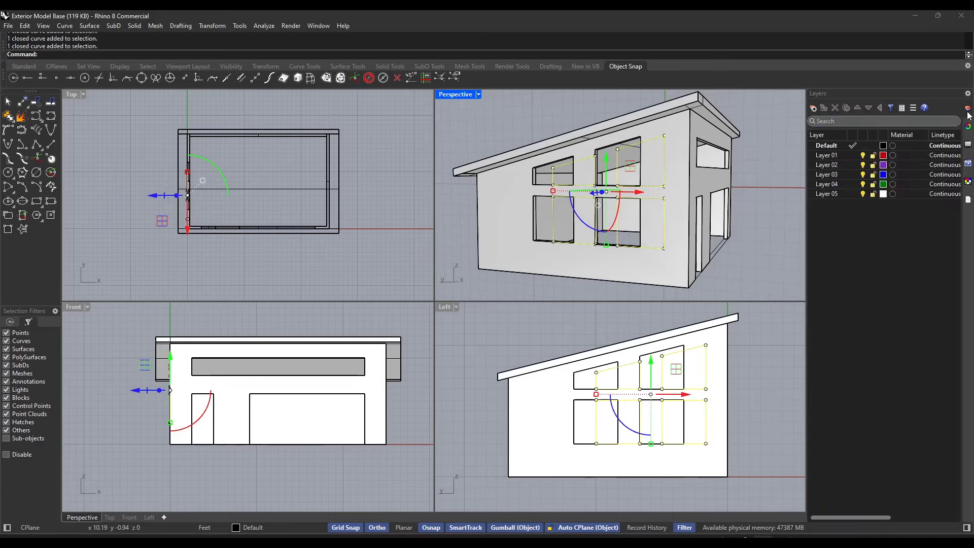
double_click(829, 157)
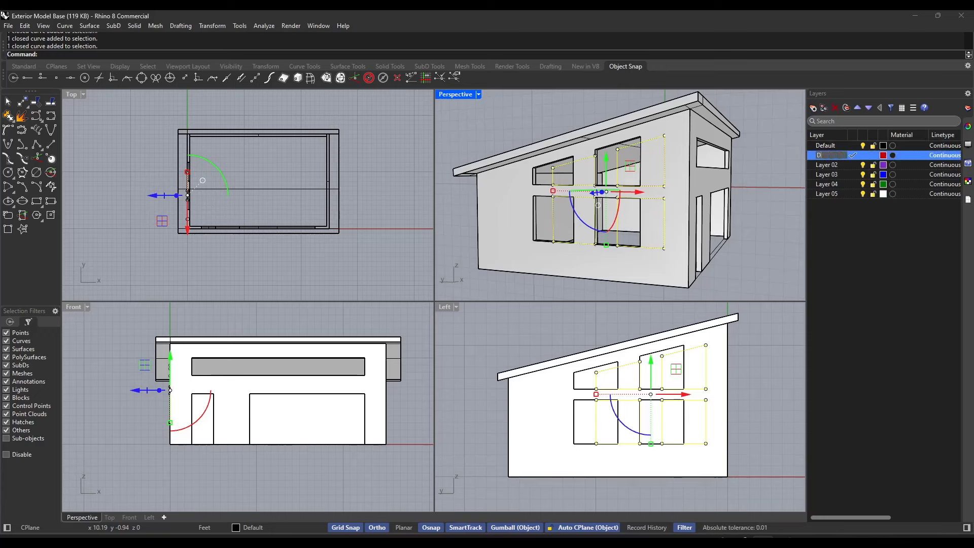
text(Draw)
text(ingGeometry)
key(Return)
click(253, 527)
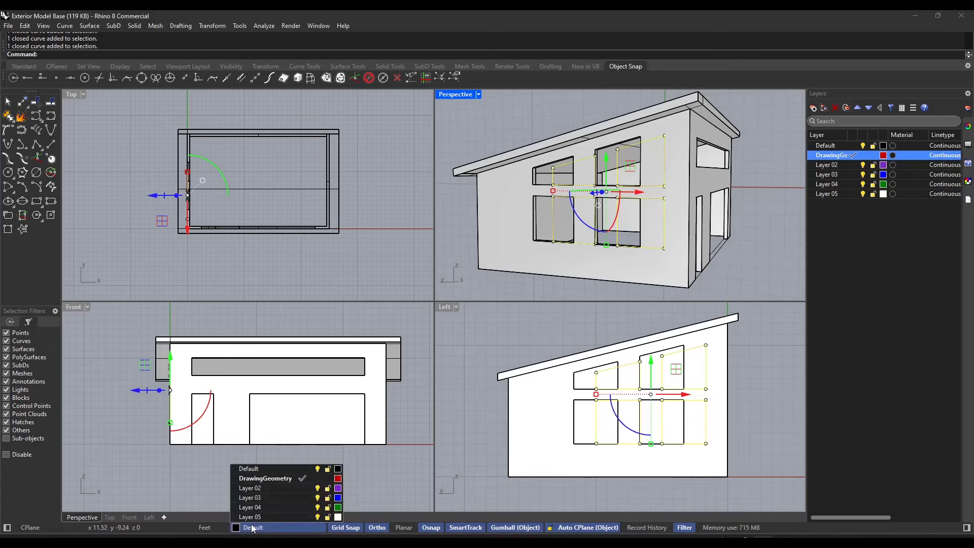
click(264, 479)
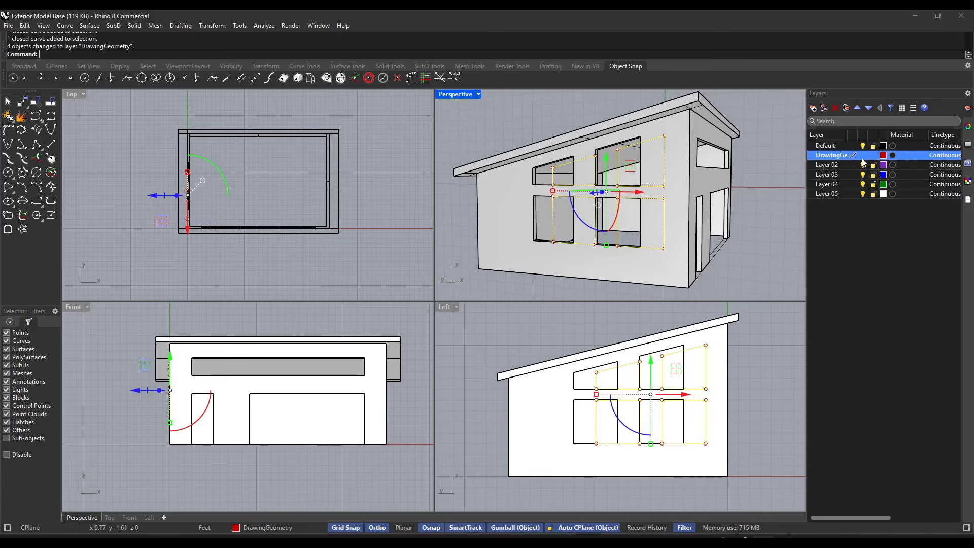
Make Default the current layer and hide the DrawingGeometry layer.
key(Escape)
click(853, 146)
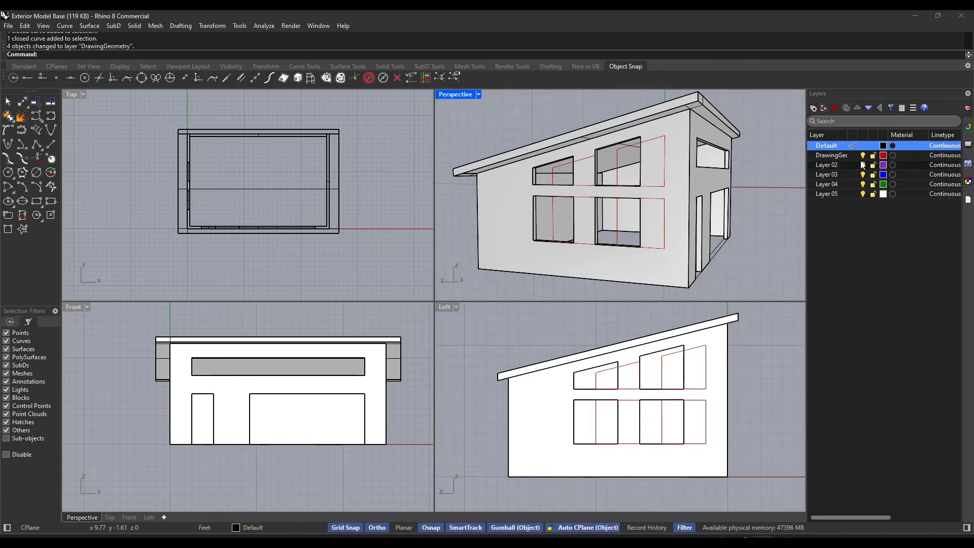
click(863, 156)
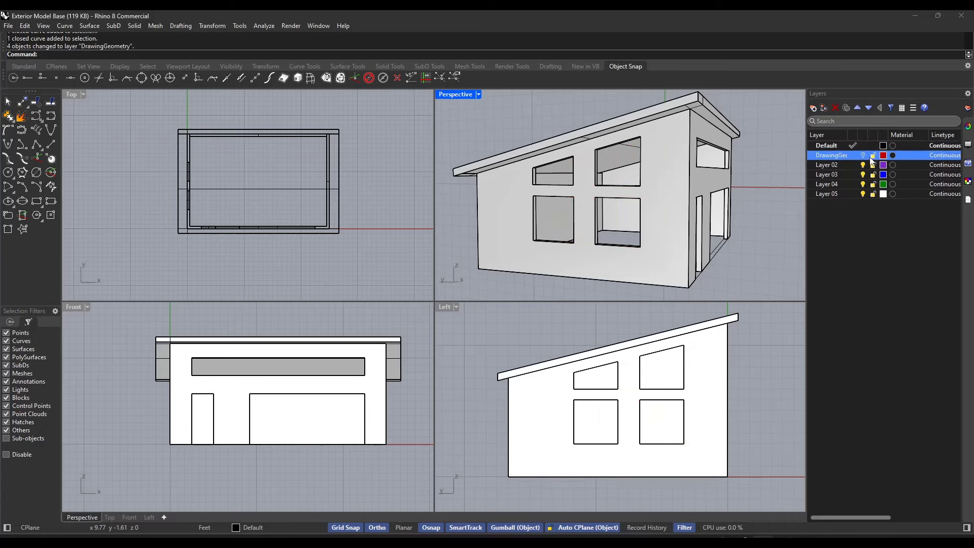
click(863, 156)
click(863, 155)
click(863, 155)
click(863, 156)
right_drag(653, 176, 633, 178)
scroll(696, 229, up, 5)
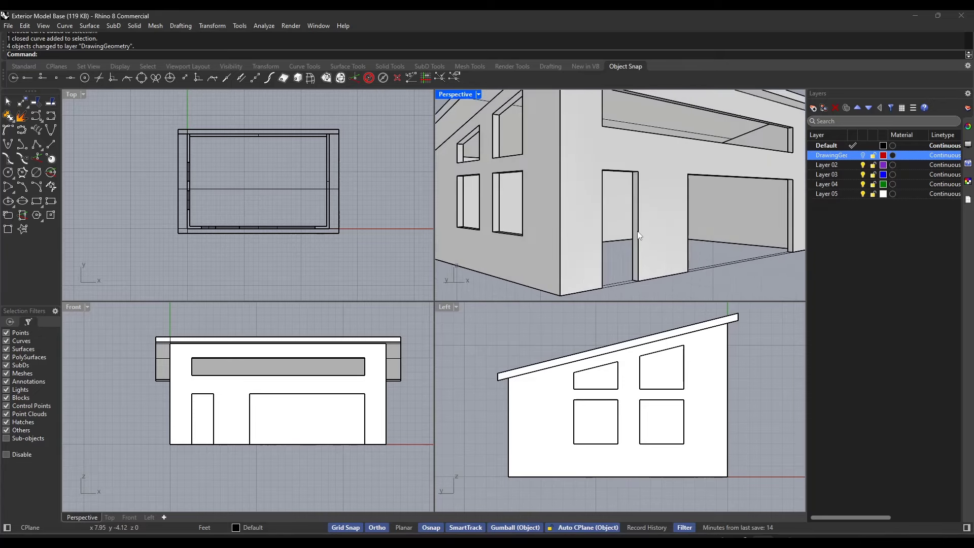
click(652, 219)
click(713, 285)
text(MoveHole)
key(Return)
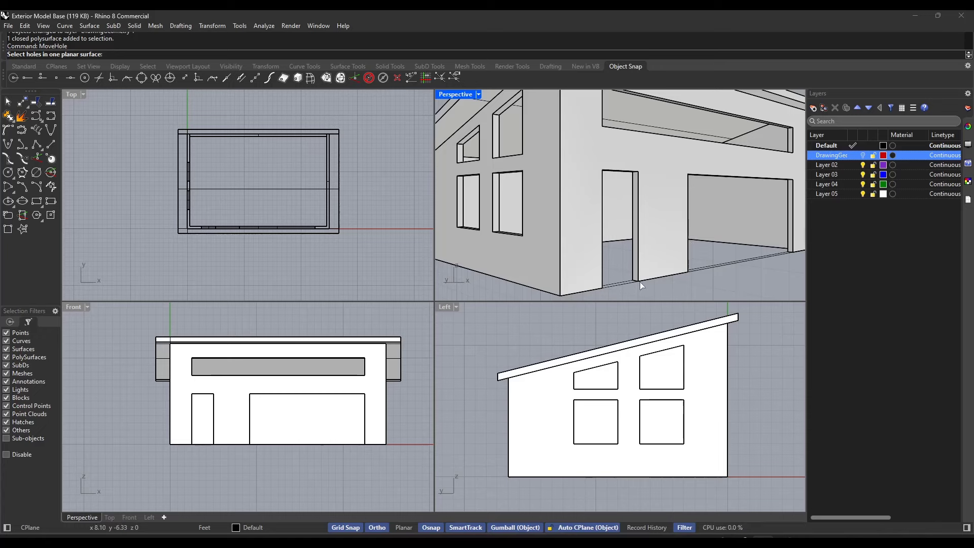
mouse_move(639, 278)
right_down()
mouse_move(629, 279)
mouse_move(641, 278)
right_up()
right_drag(632, 231, 622, 223)
right_click(635, 223)
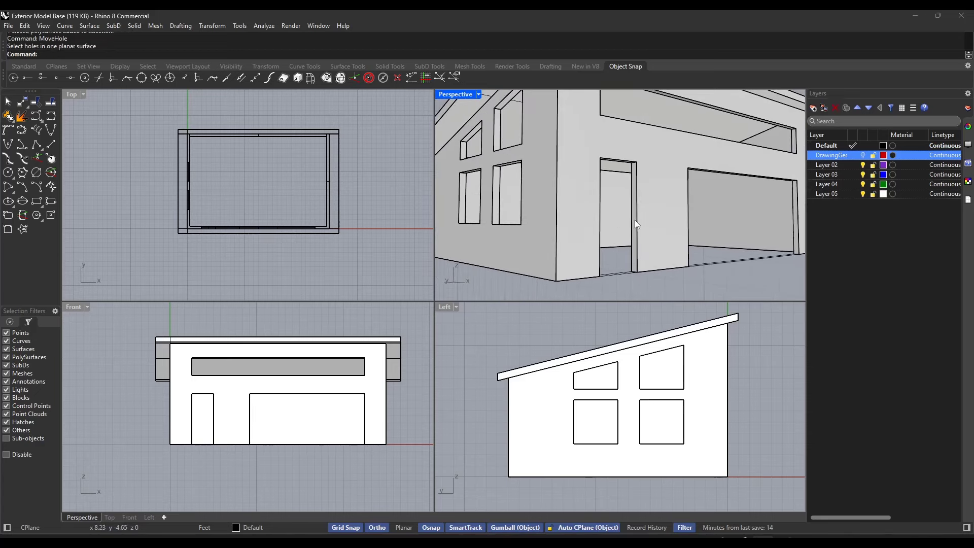
click(634, 220)
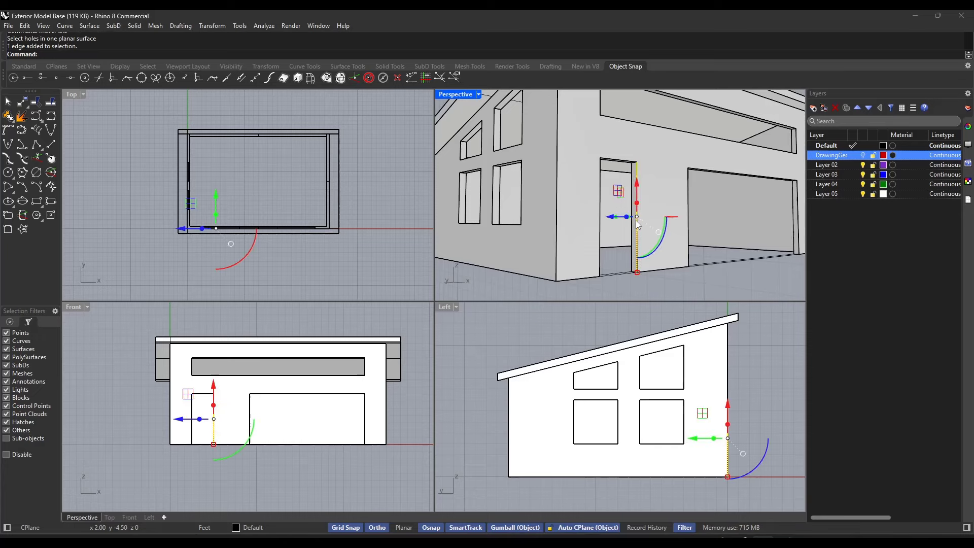
scroll(632, 198, up, 5)
click(634, 187)
scroll(634, 187, down, 5)
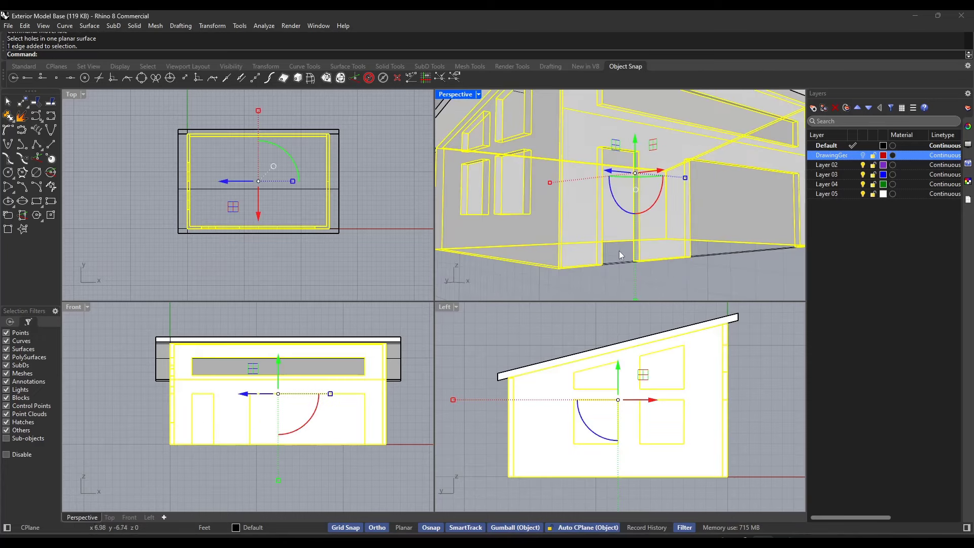
key(Escape)
scroll(636, 227, up, 5)
click(636, 226)
scroll(634, 227, down, 5)
scroll(619, 181, up, 8)
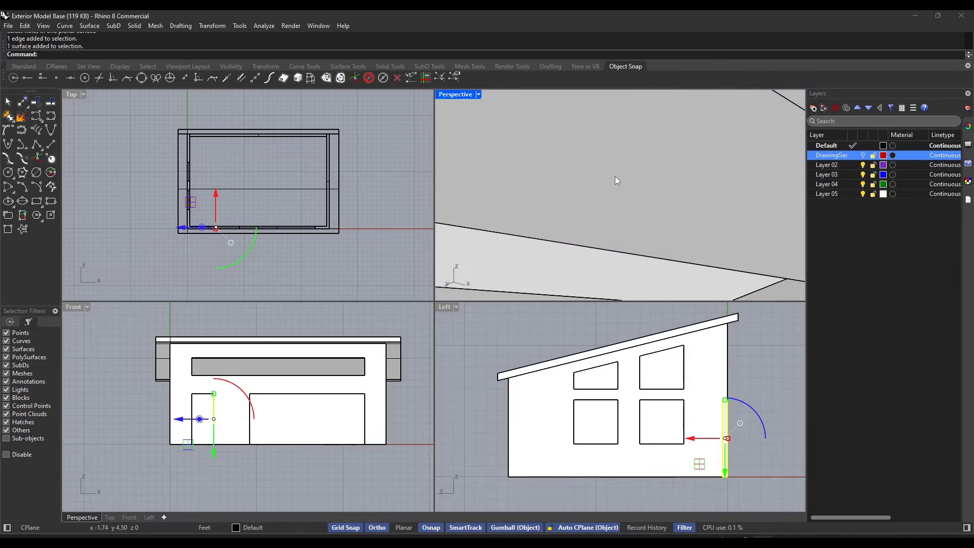
ctrl+shift+click(619, 181)
scroll(665, 201, down, 5)
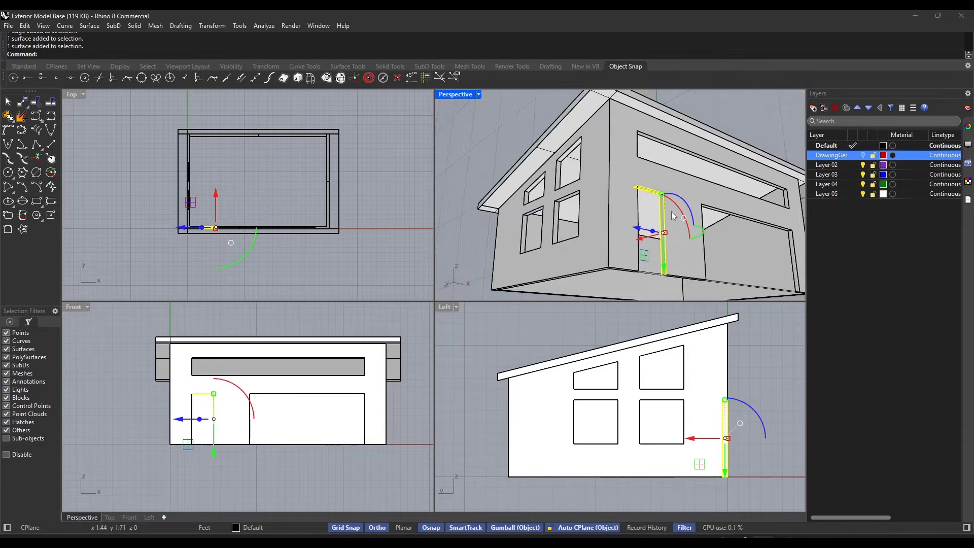
scroll(535, 249, up, 5)
scroll(535, 249, down, 3)
scroll(509, 233, up, 6)
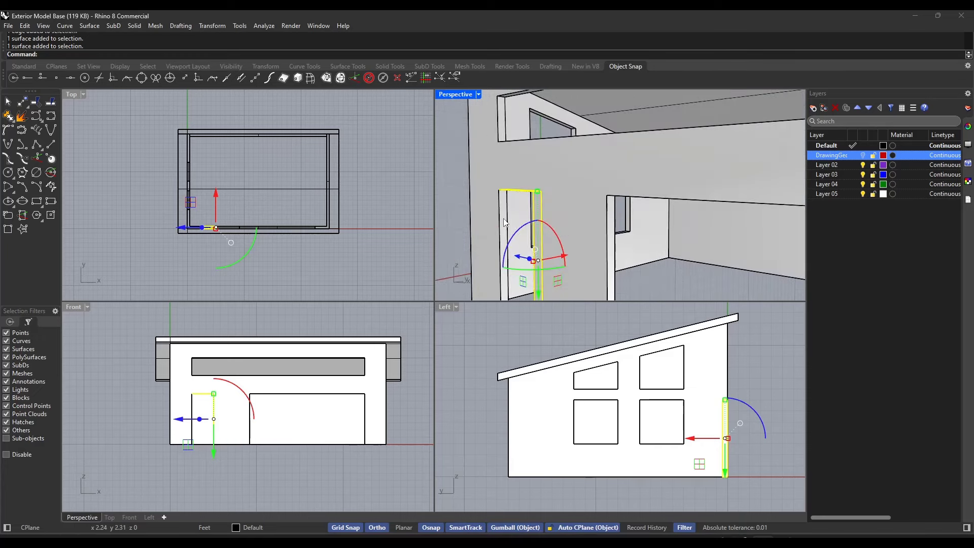
scroll(558, 223, down, 3)
mouse_move(531, 237)
mouse_down()
mouse_move(559, 239)
mouse_move(529, 240)
mouse_up()
scroll(558, 238, up, 3)
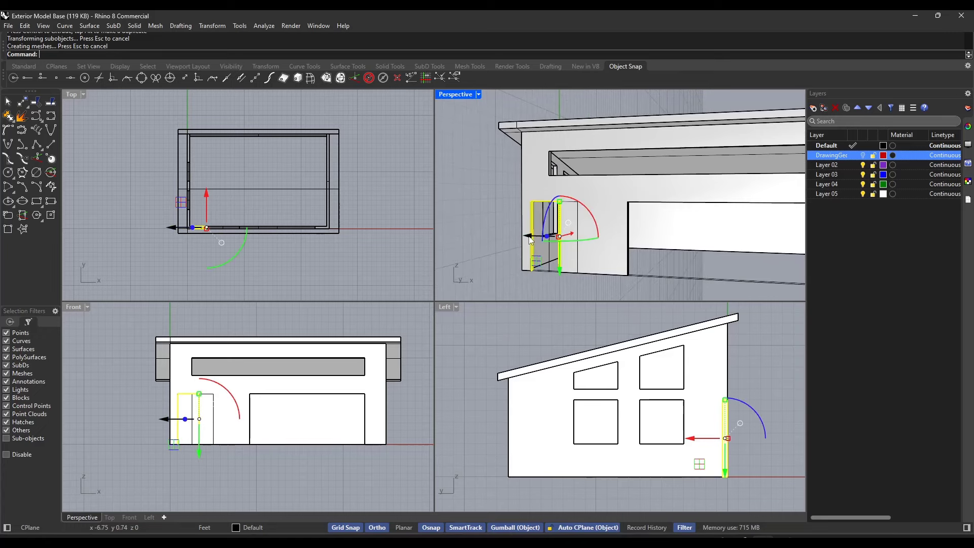
key(ctrl+z)
key(ctrl+z)
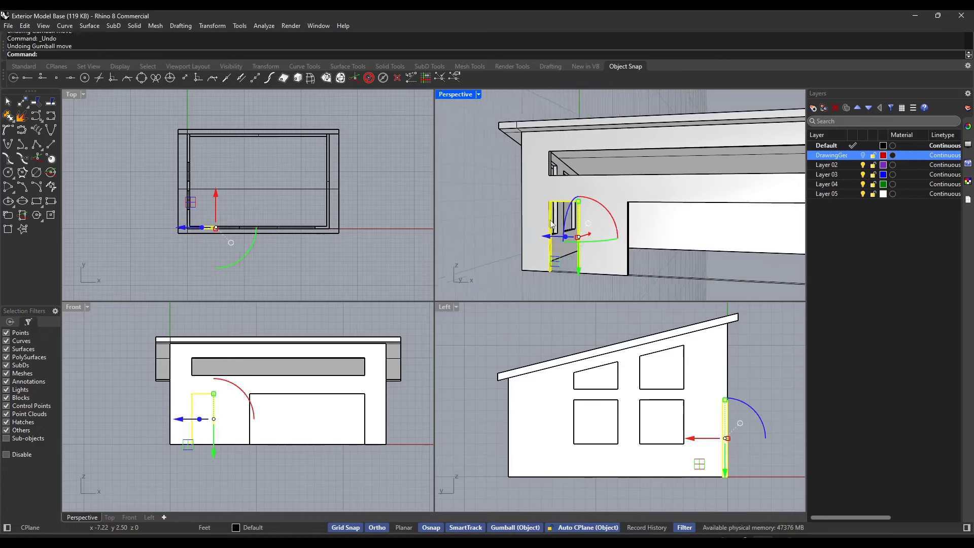
click(561, 285)
right_drag(561, 285, 665, 242)
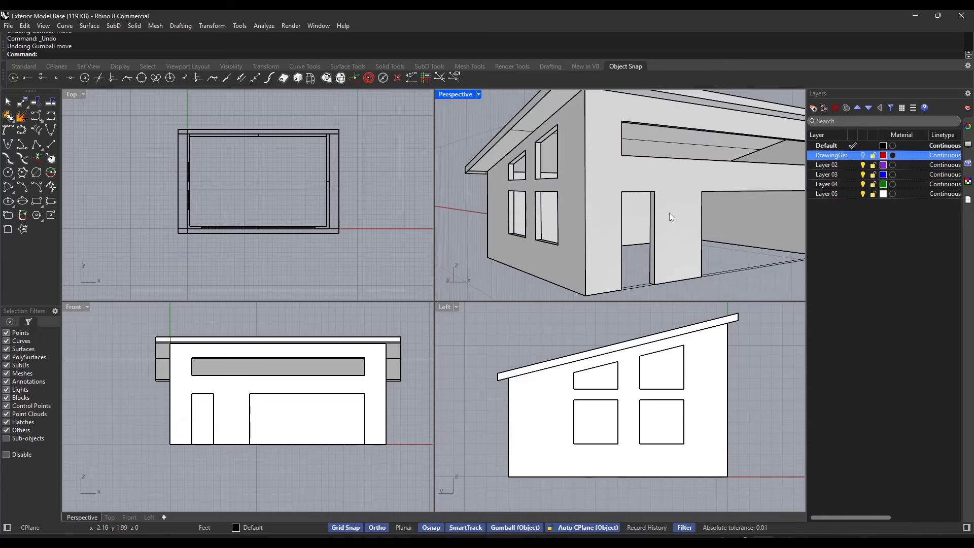
Run MoveFace and select only the face of the pillar beside the side door.
text(MoveFace)
key(Return)
scroll(667, 237, up, 3)
click(641, 208)
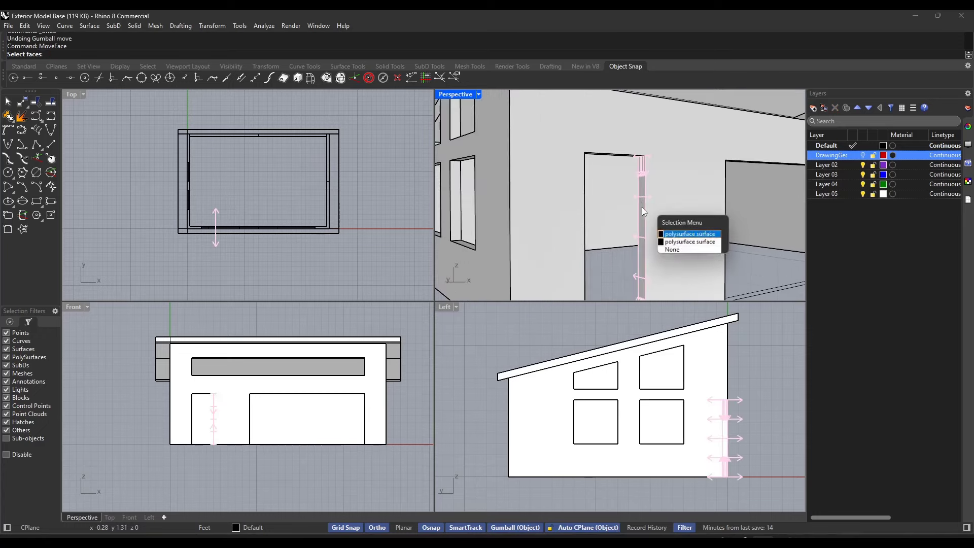
click(691, 235)
right_drag(691, 234, 623, 143)
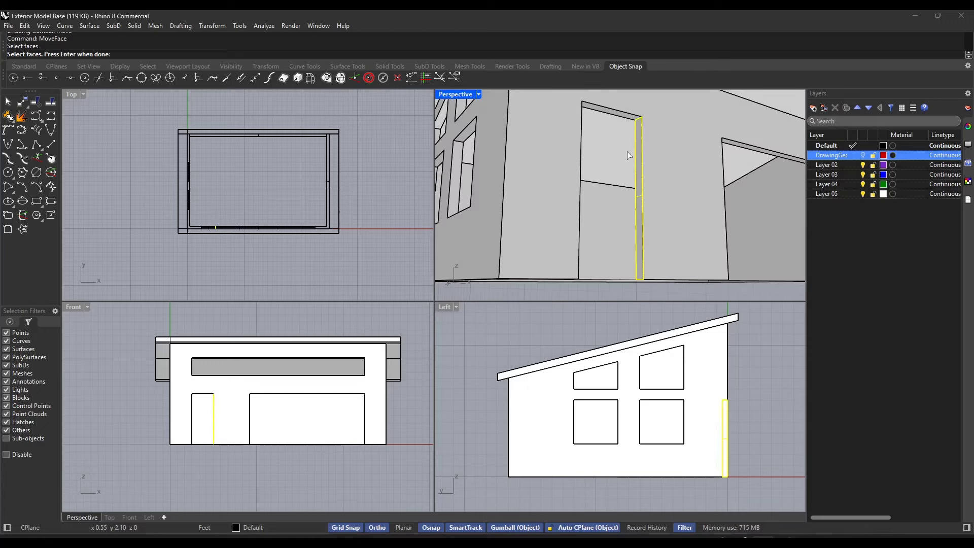
click(616, 114)
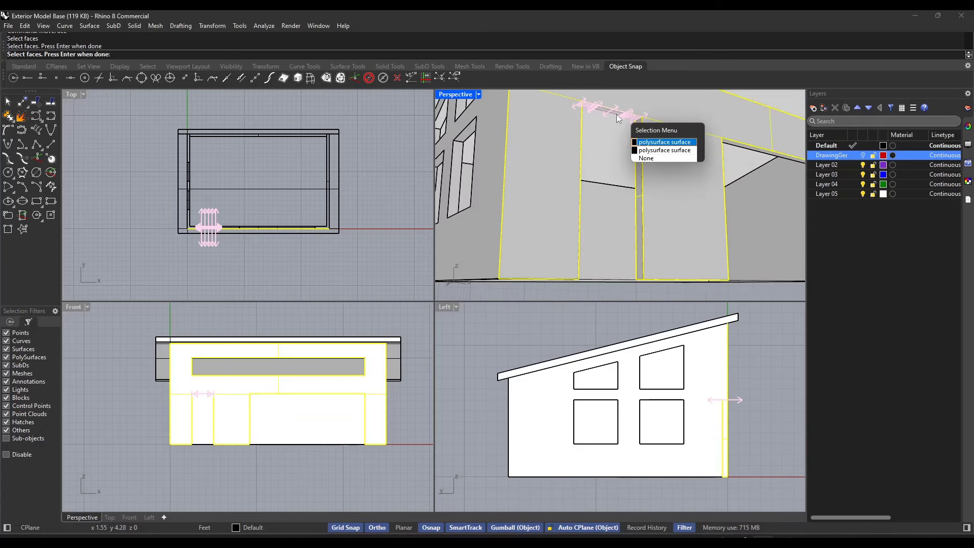
click(646, 144)
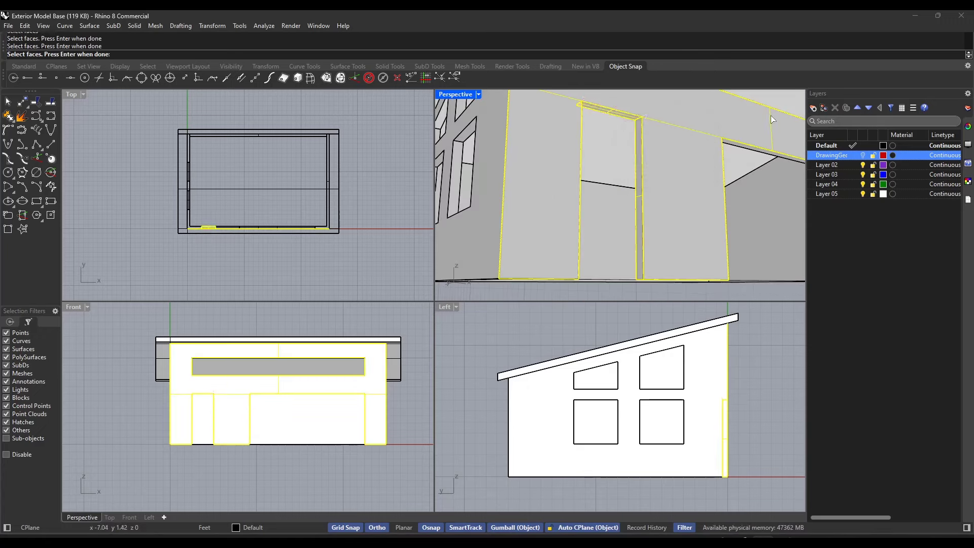
ctrl+click(745, 135)
right_drag(733, 127, 536, 181)
scroll(512, 189, up, 4)
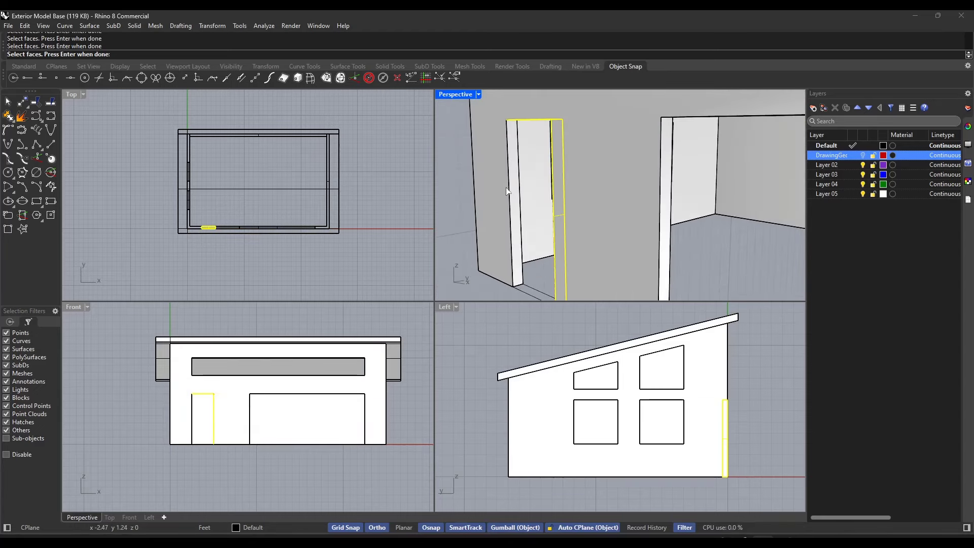
scroll(515, 181, down, 4)
key(Return)
Move the pillar face to a new snapped point and view the whole building.
click(543, 268)
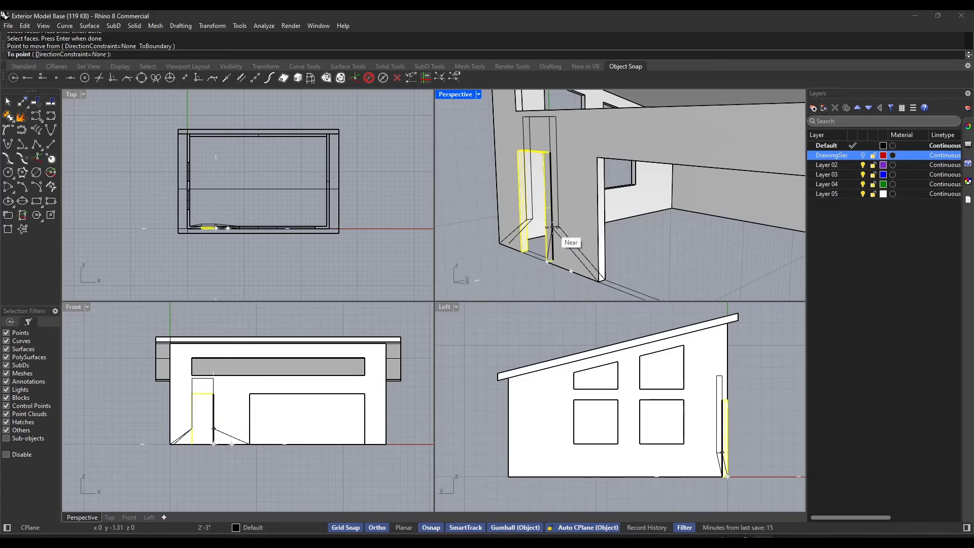
click(545, 262)
right_drag(529, 248, 599, 227)
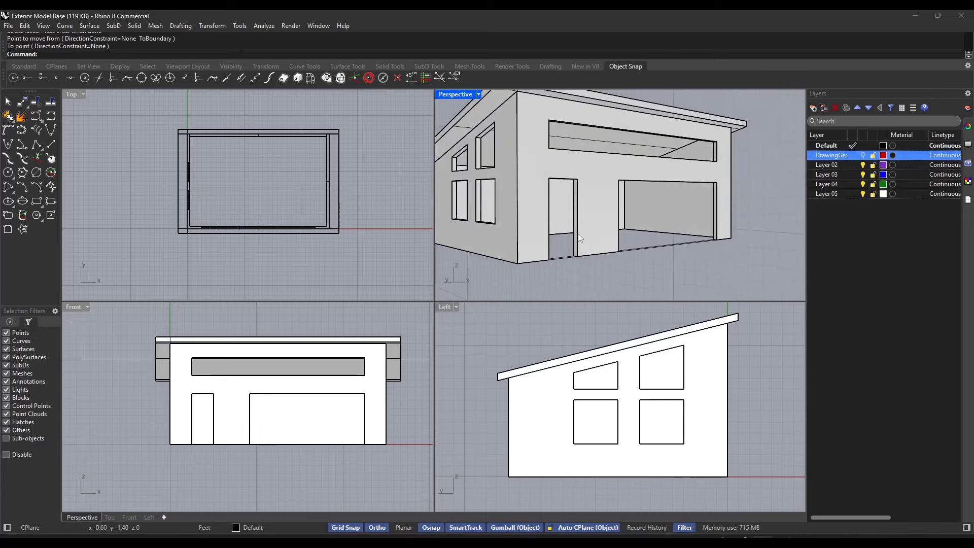
scroll(709, 237, up, 3)
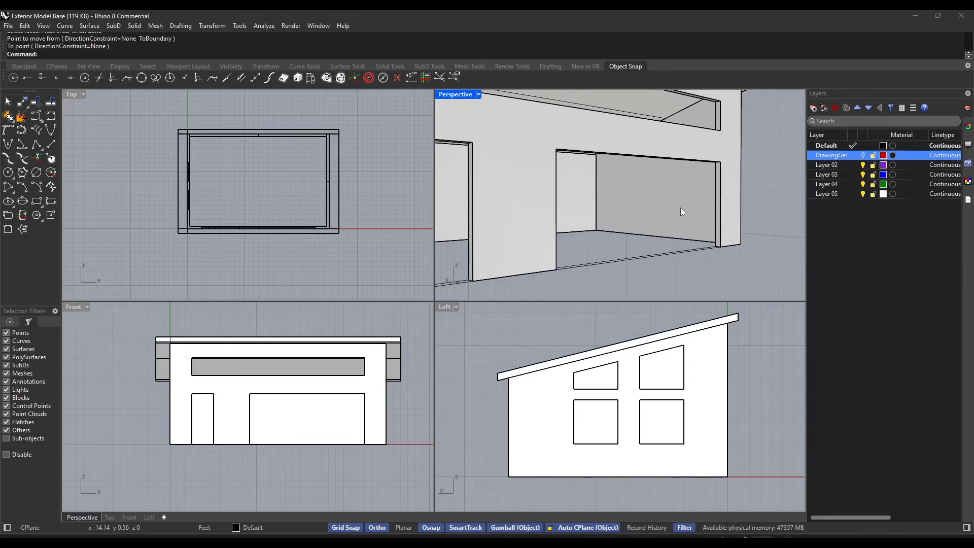
text(MoveFace)
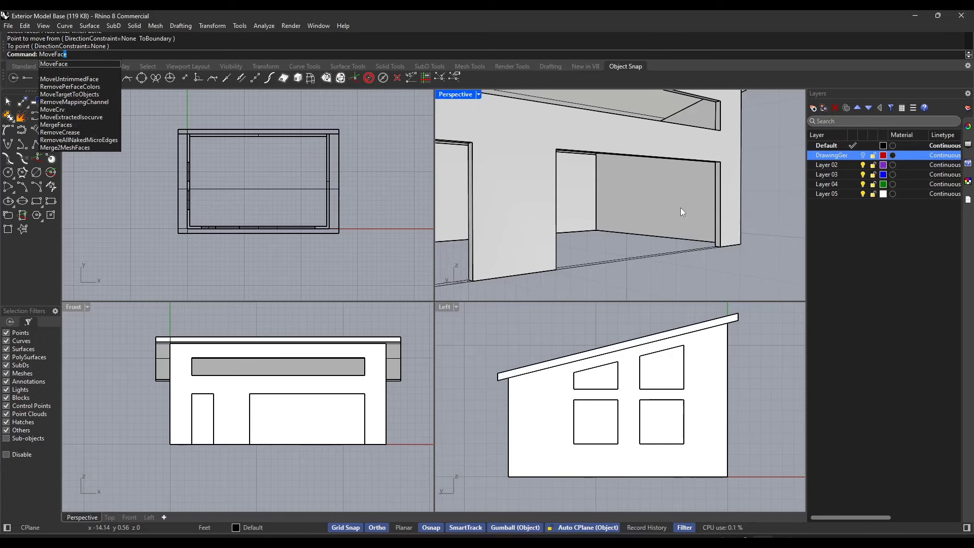
key(Return)
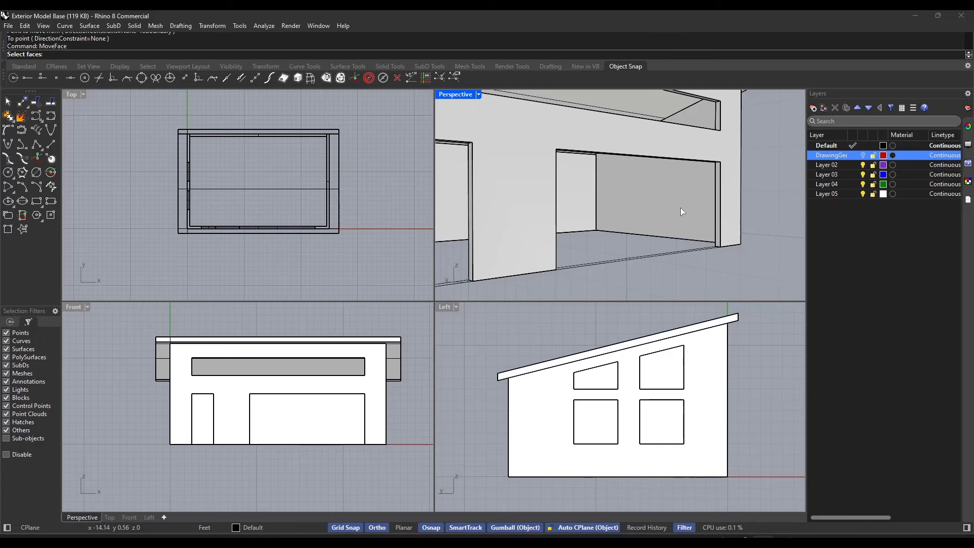
scroll(715, 204, up, 3)
click(720, 200)
click(746, 226)
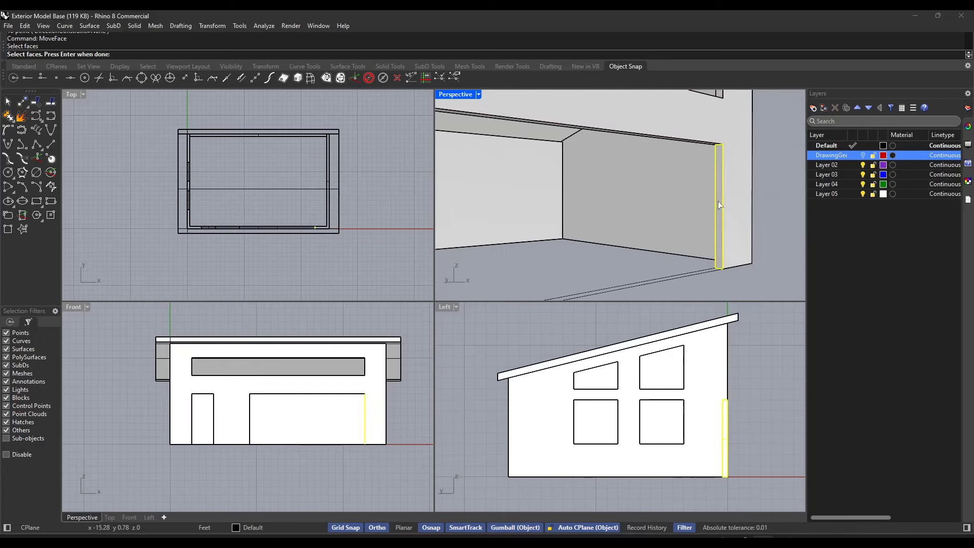
scroll(728, 216, down, 3)
key(Return)
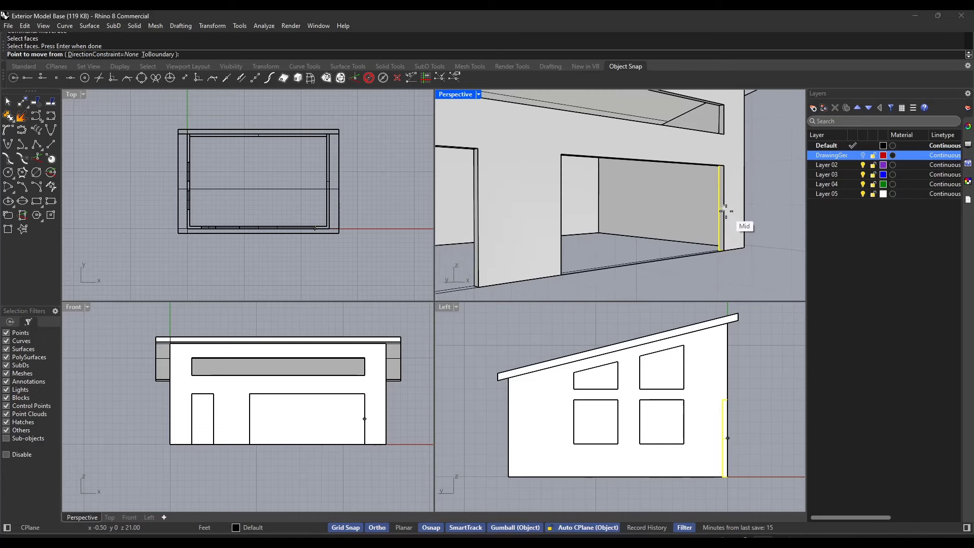
click(724, 250)
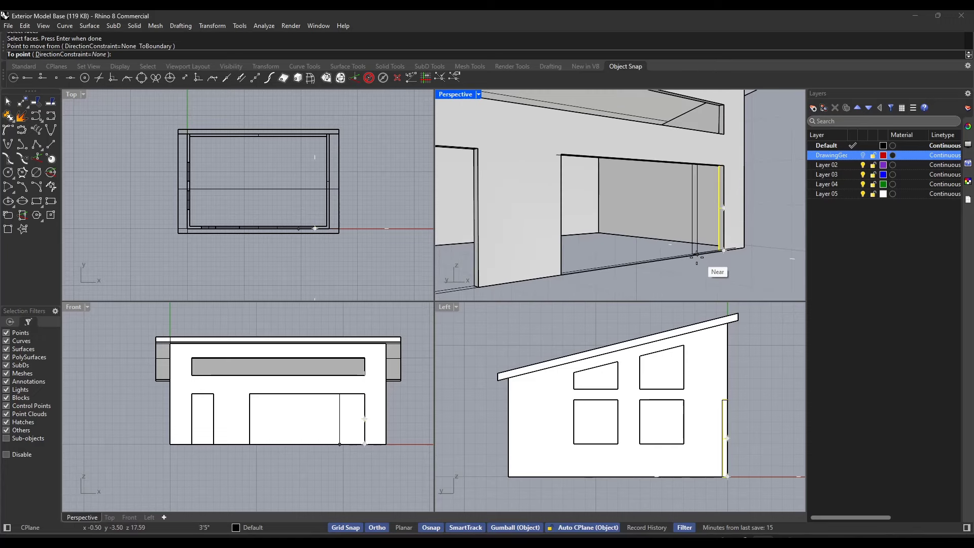
click(674, 260)
right_drag(673, 256, 720, 240)
key(ctrl+z)
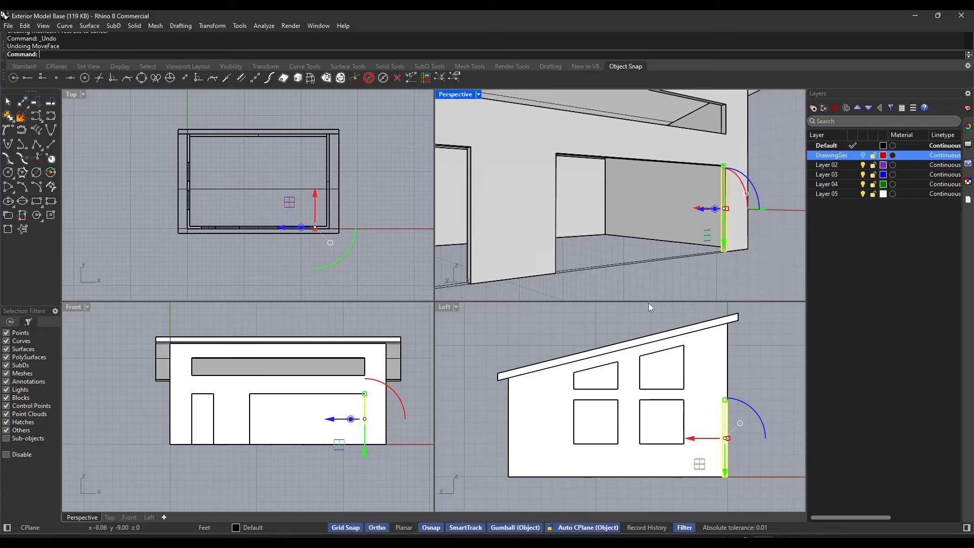
Rename Layer 02 to Roof and move the roof slab onto it.
click(650, 345)
double_click(827, 165)
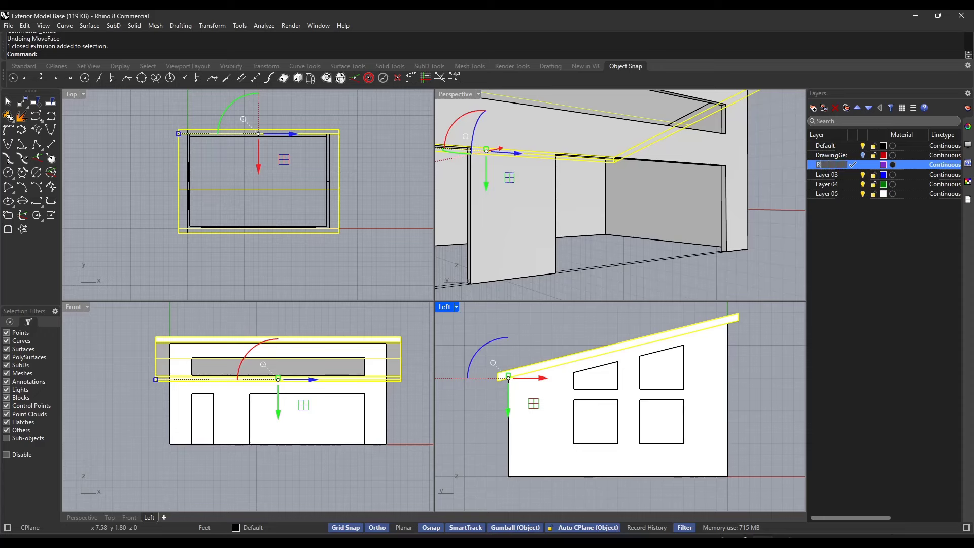
key(Return)
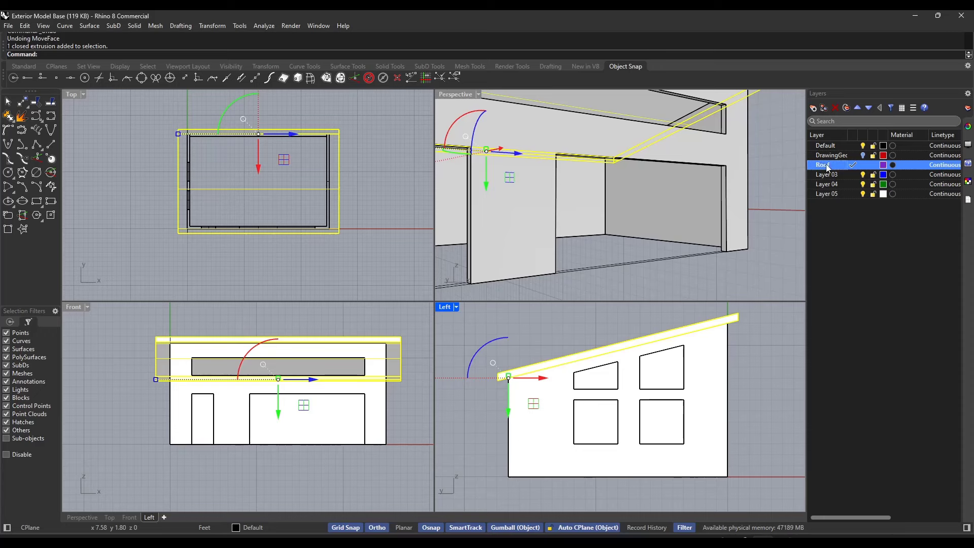
click(247, 527)
click(251, 487)
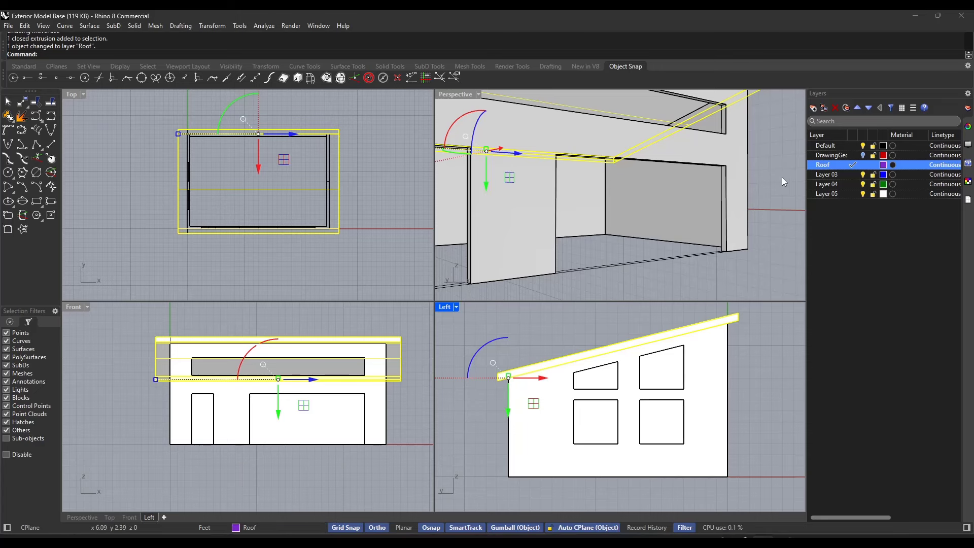
Make Default the current layer, deselect the roof, and orbit around the house.
click(836, 147)
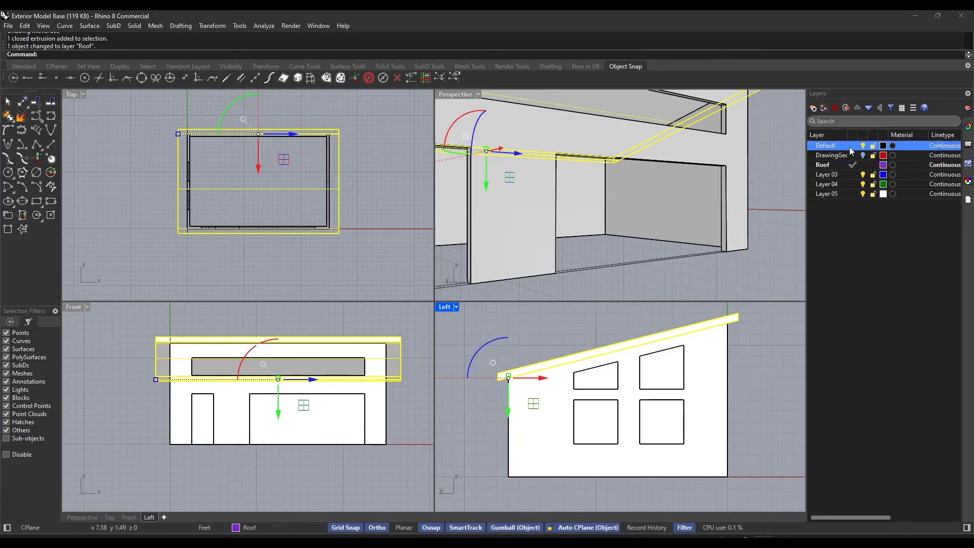
click(854, 145)
key(Escape)
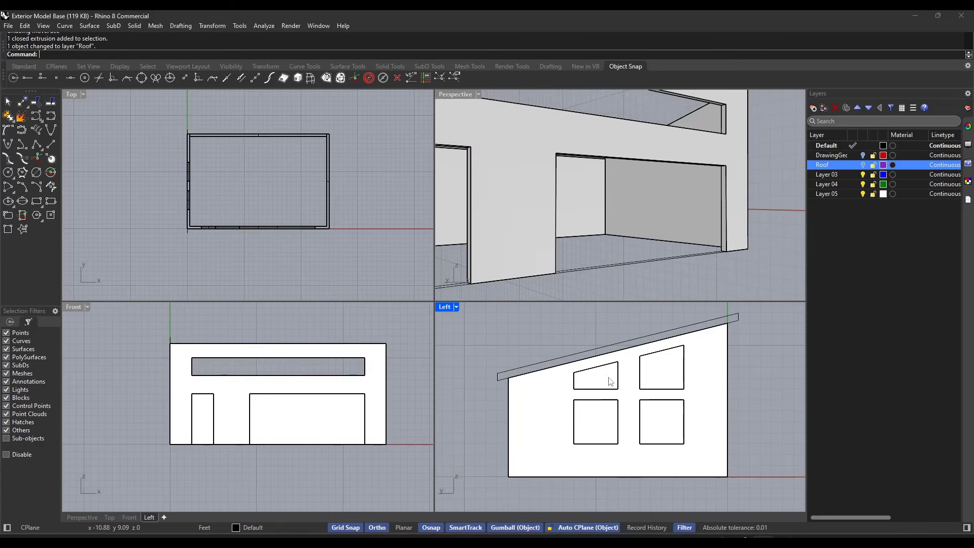
scroll(609, 380, down, 3)
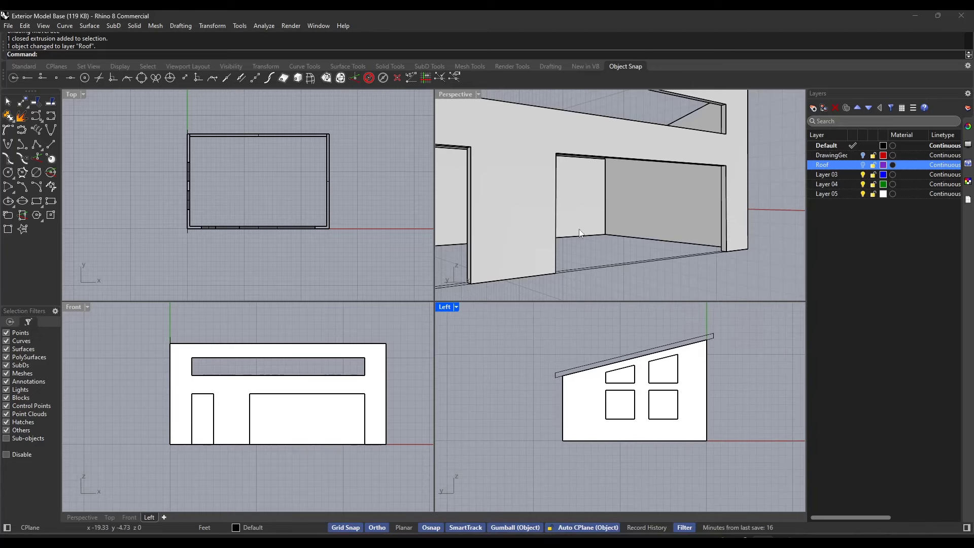
scroll(568, 199, down, 5)
right_drag(547, 161, 627, 178)
Run MoveFace and select the top faces of the garage walls.
text(MoveFace)
key(Return)
right_drag(631, 173, 573, 211)
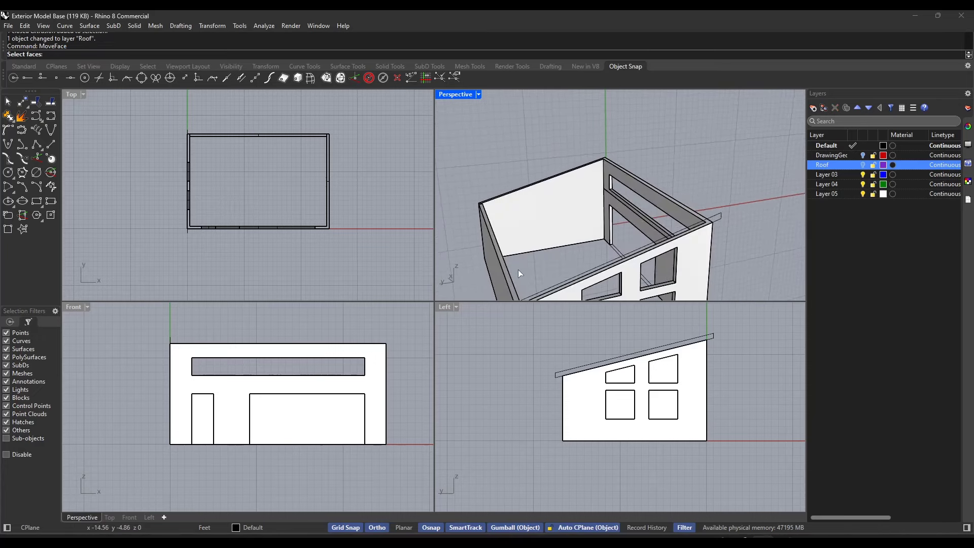
scroll(518, 269, up, 5)
click(480, 268)
scroll(648, 211, down, 5)
scroll(647, 211, up, 4)
click(614, 223)
scroll(648, 205, down, 5)
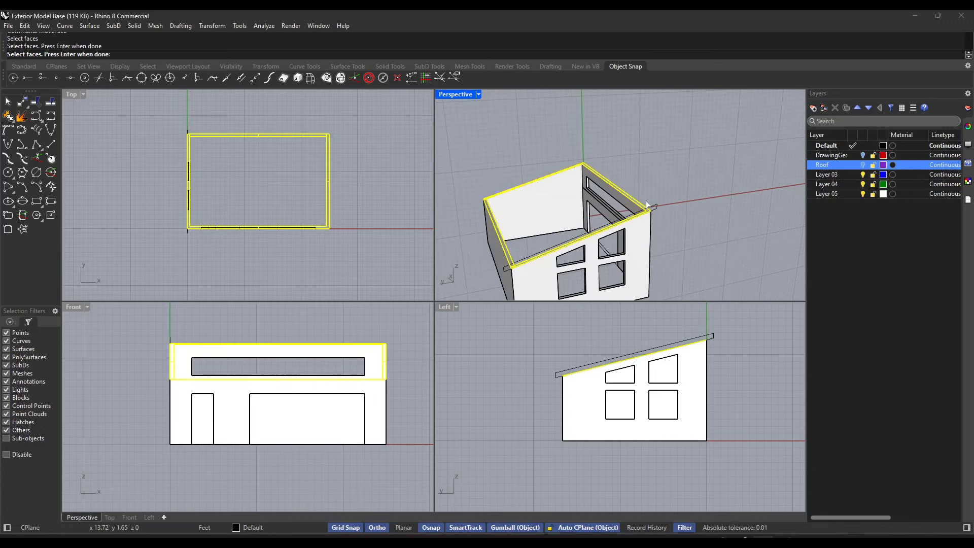
key(Return)
Lower the wall tops from the wall corner down to the roof's underside.
click(649, 211)
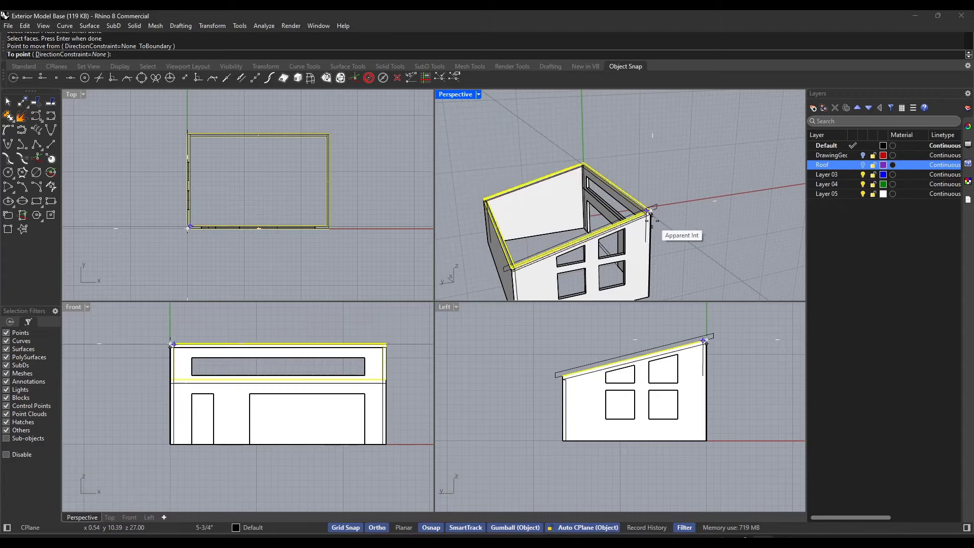
scroll(702, 341, up, 5)
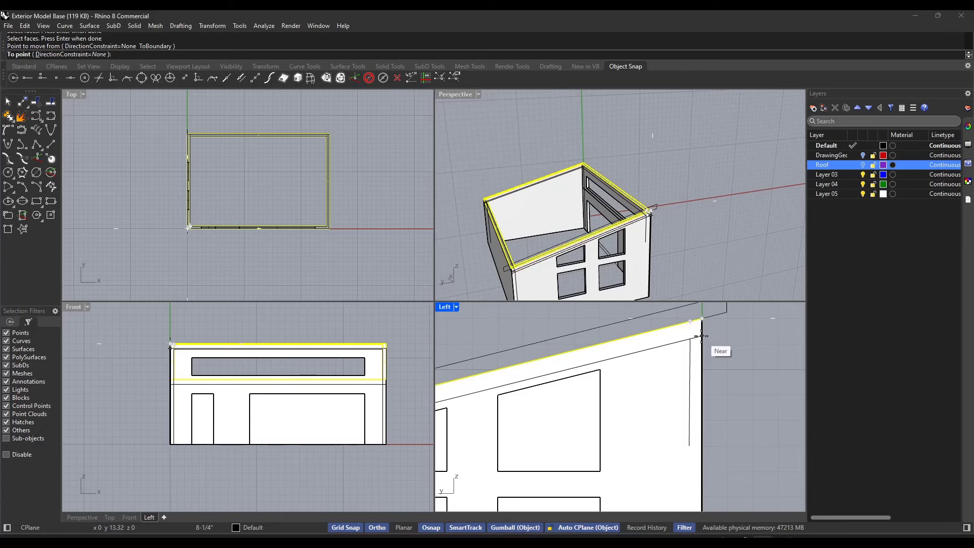
click(701, 336)
scroll(697, 355, down, 2)
scroll(638, 227, up, 4)
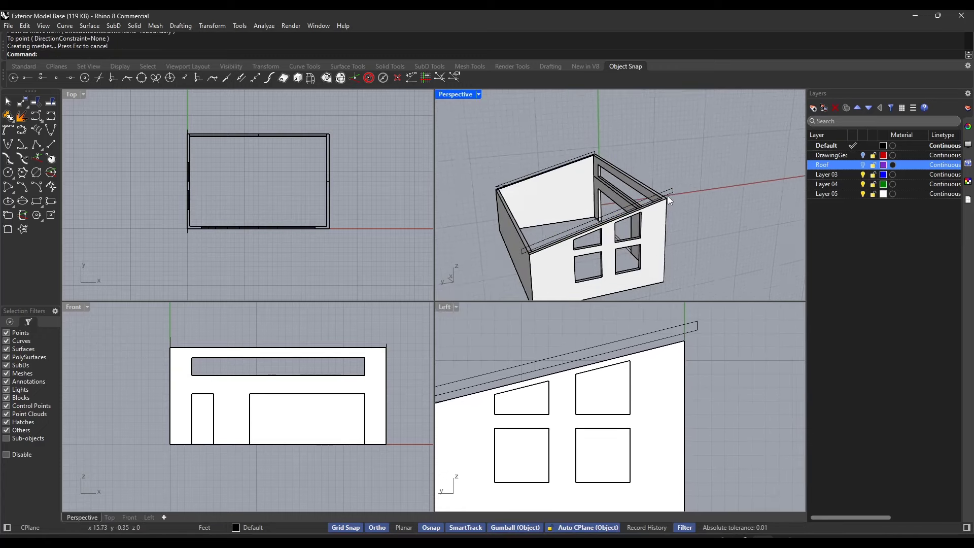
Turn the Roof layer back on so the purple roof shows again.
click(862, 165)
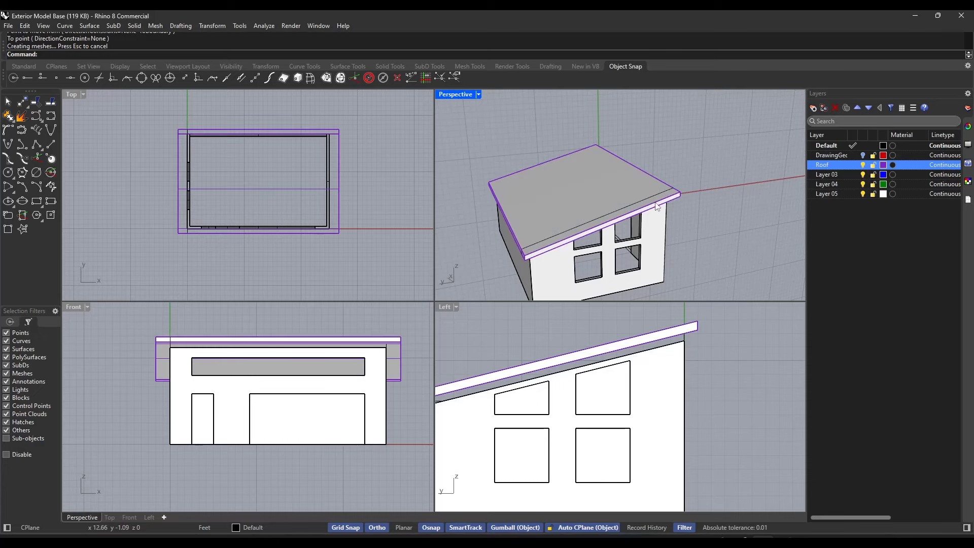
scroll(614, 220, up, 3)
scroll(686, 335, up, 4)
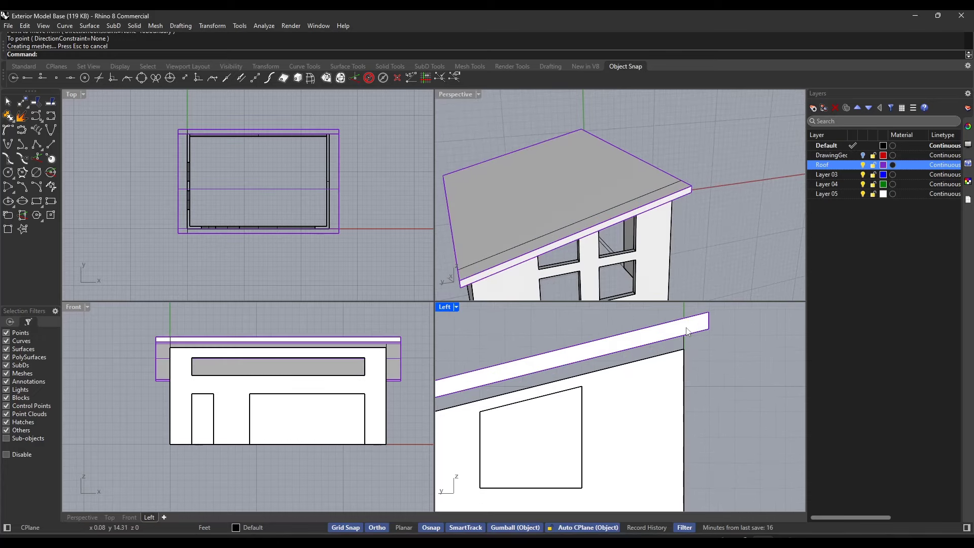
scroll(693, 345, down, 5)
scroll(631, 230, down, 3)
key(ctrl+z)
key(ctrl+z)
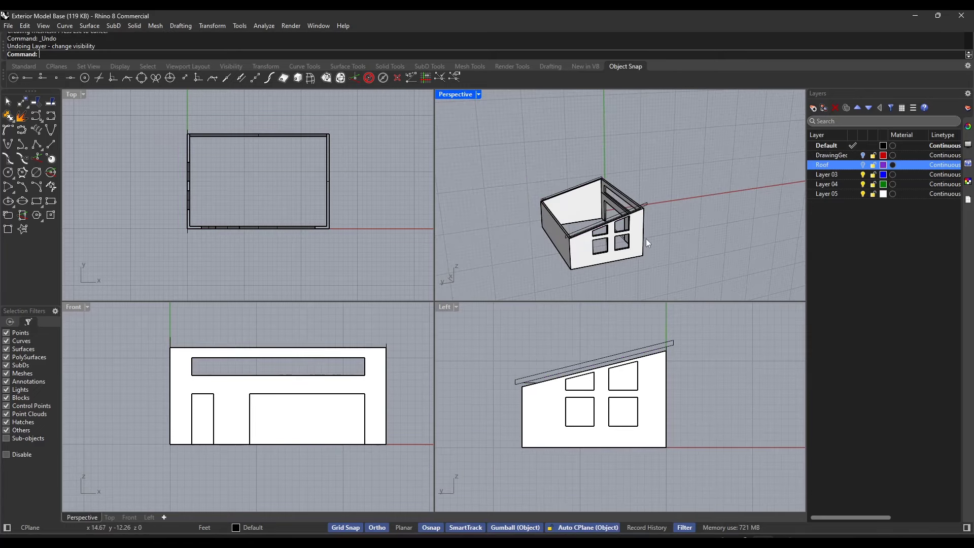
key(ctrl+z)
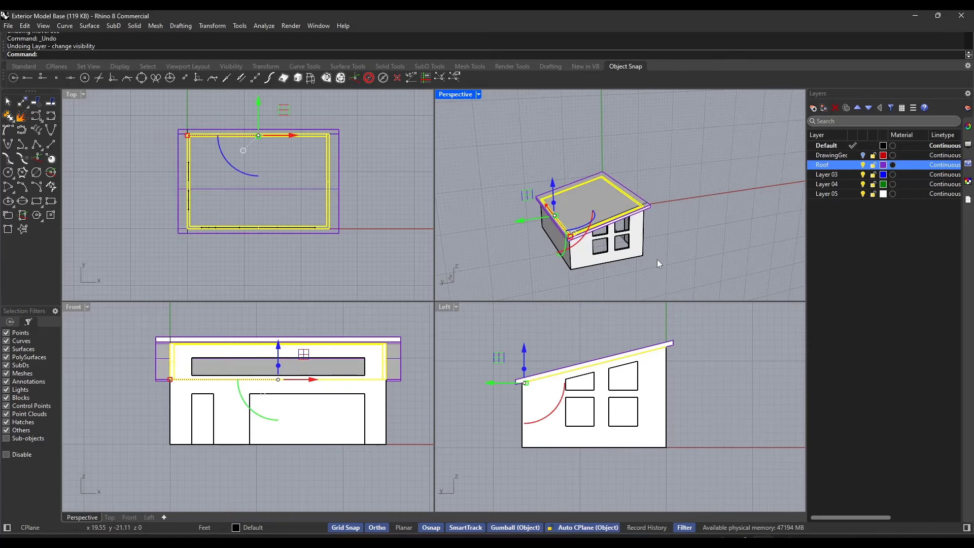
right_drag(657, 260, 527, 243)
scroll(528, 243, up, 6)
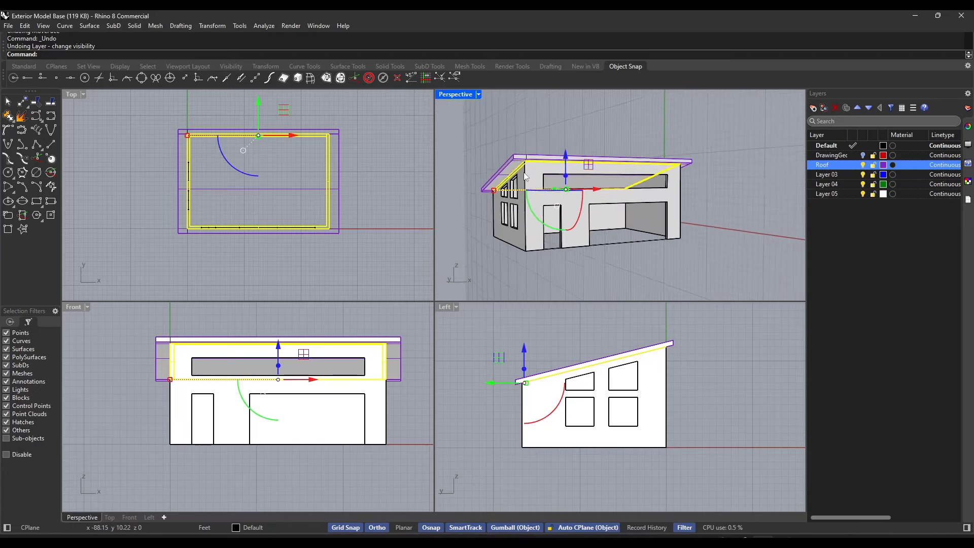
click(714, 197)
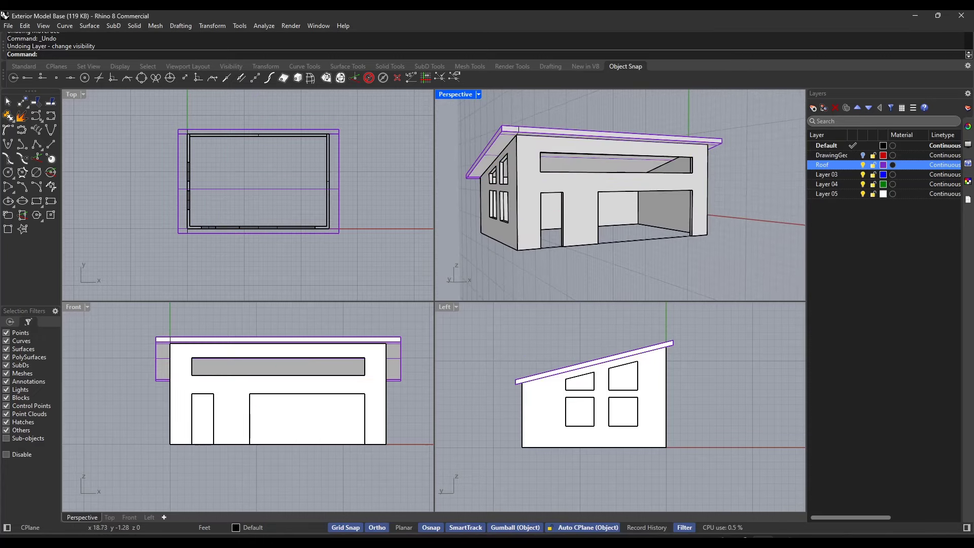